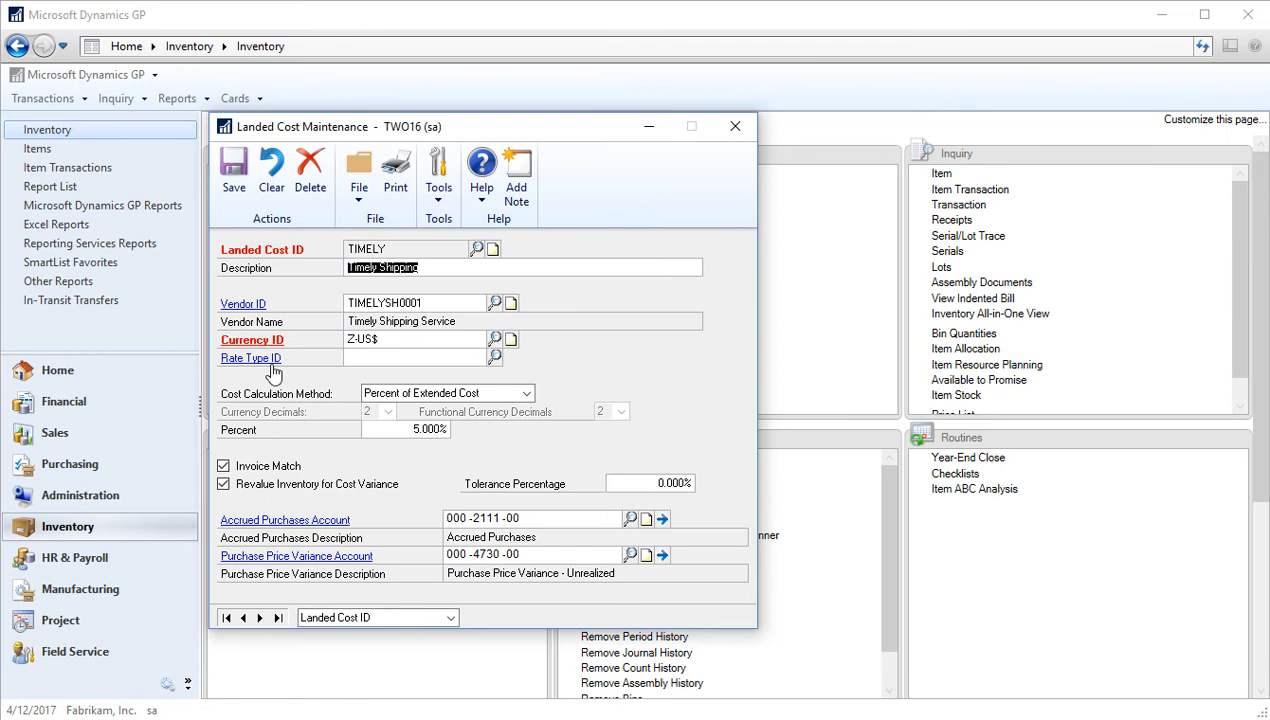
Close the landed cost record and review the TIMELY landed cost group in Landed Cost Group Maintenance.
{"action": "left_click", "coordinate": [736, 128]}
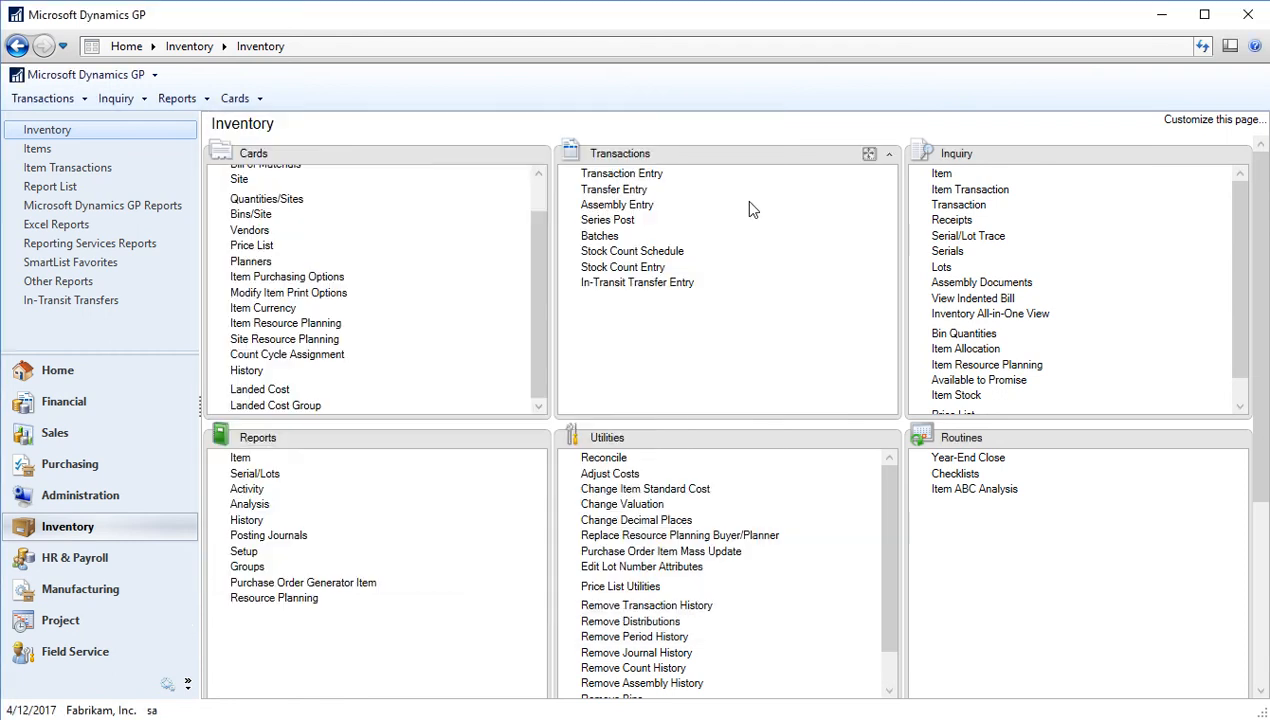
{"action": "left_click", "coordinate": [282, 407]}
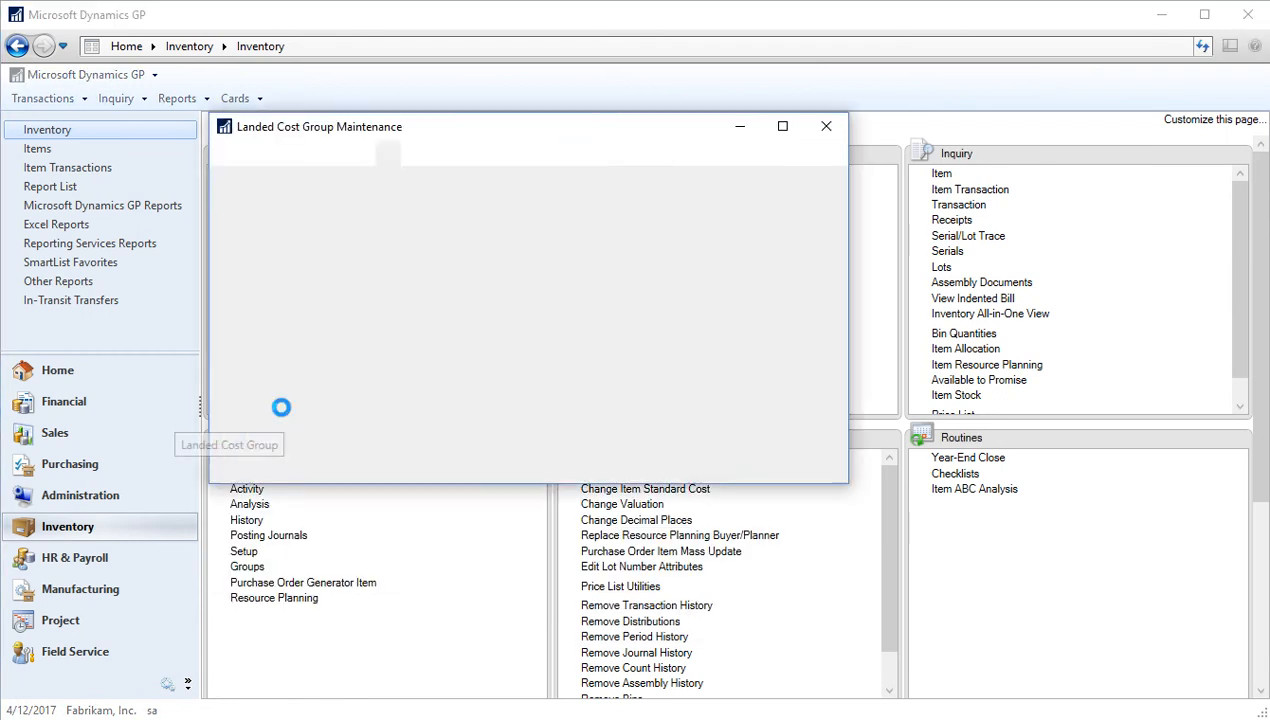
{"action": "type", "text": "TIM"}
{"action": "key", "text": "Down"}
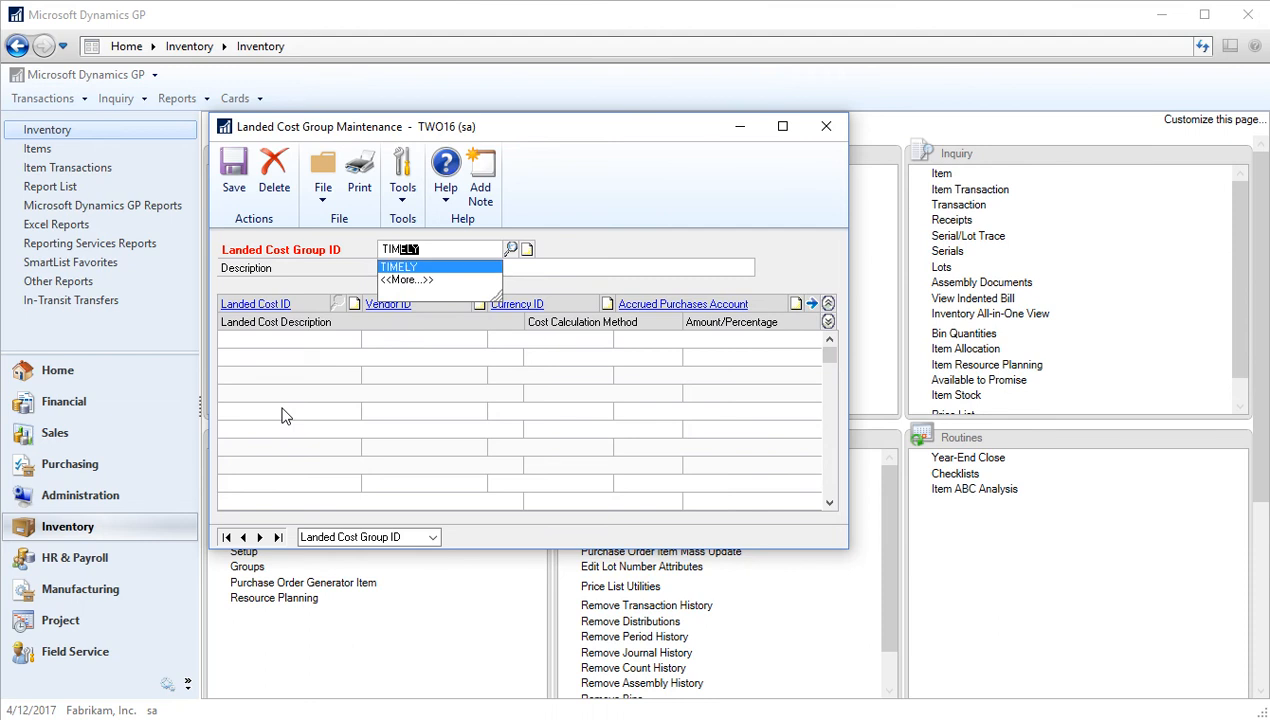
{"action": "key", "text": "Tab"}
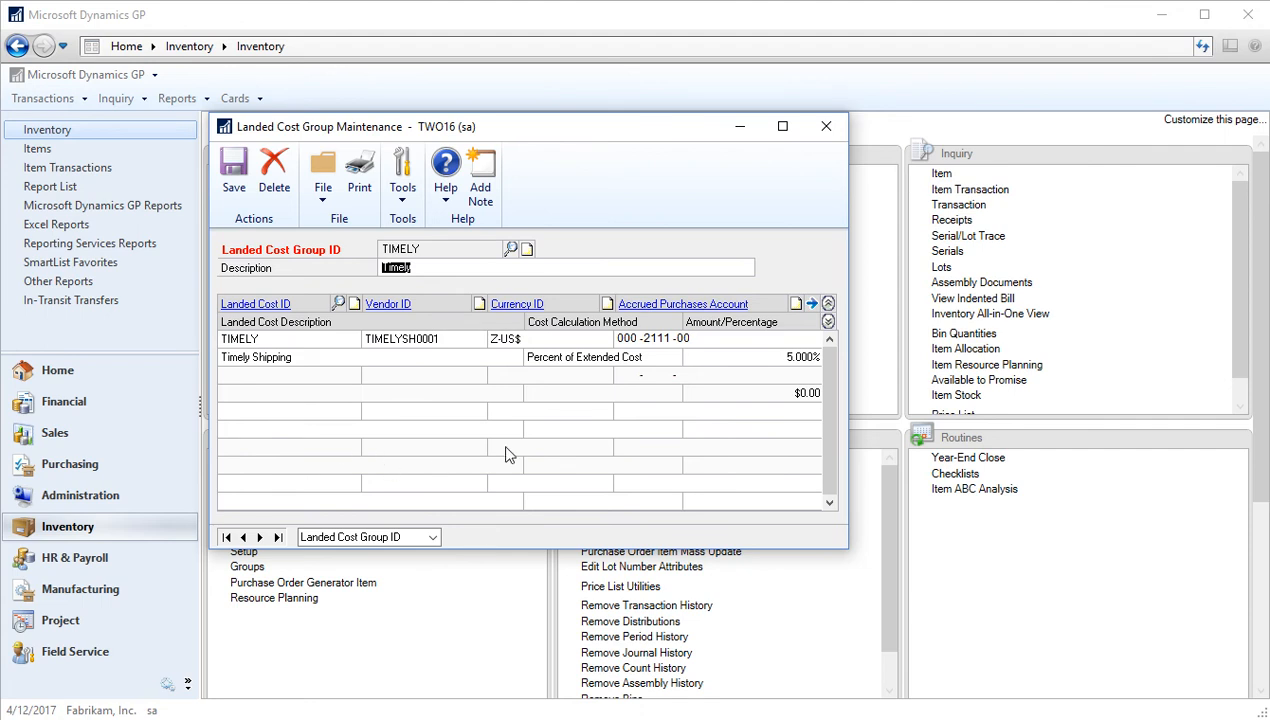
{"action": "left_click", "coordinate": [828, 137]}
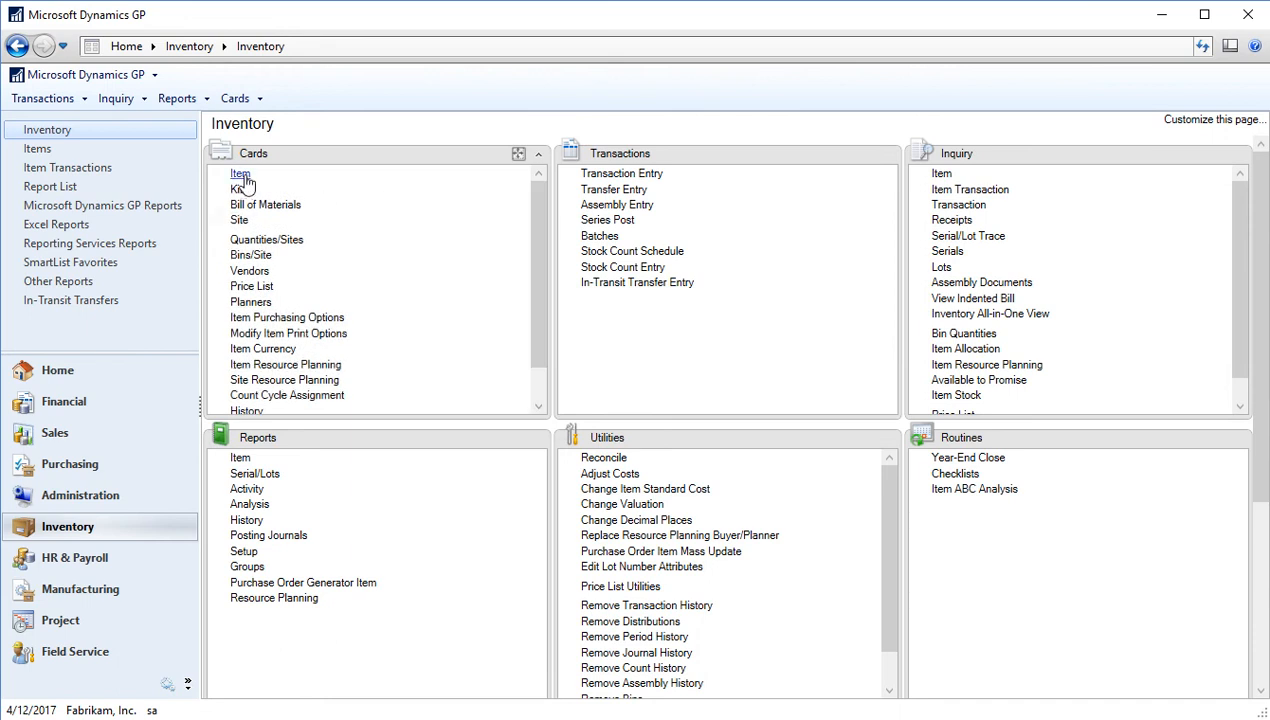
Open the inventory item card for 32 SDRAM.
{"action": "left_click", "coordinate": [241, 175]}
{"action": "type", "text": "32"}
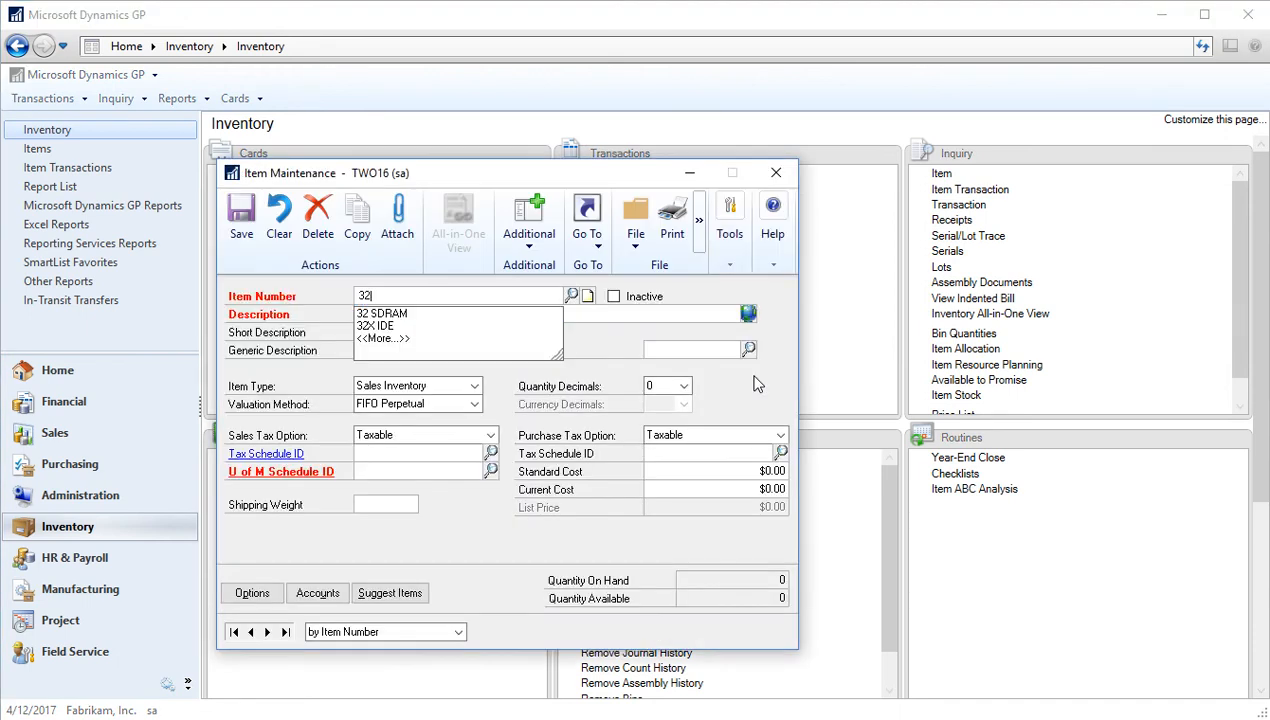
{"action": "key", "text": "Down"}
{"action": "key", "text": "Tab"}
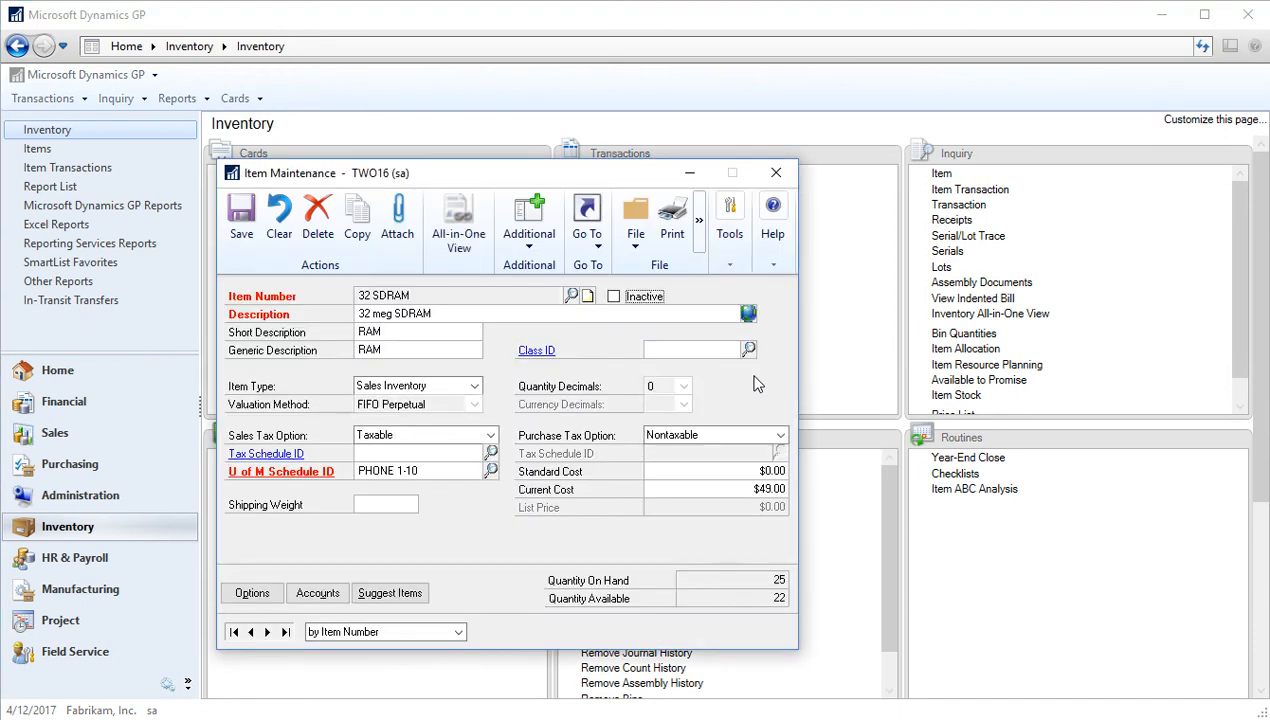
Check the landed cost group assigned to 32 SDRAM at the WAREHOUSE site in its item quantities record.
{"action": "left_click", "coordinate": [589, 240]}
{"action": "left_click", "coordinate": [615, 314]}
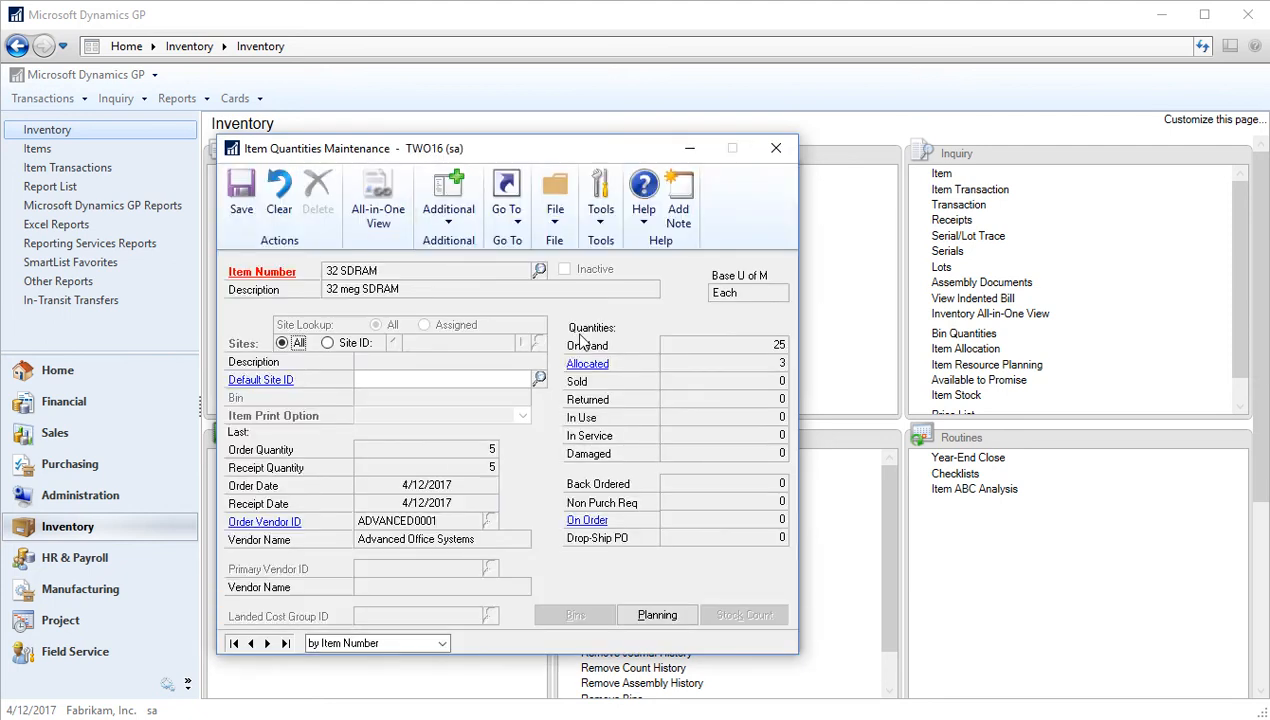
{"action": "left_click", "coordinate": [345, 344]}
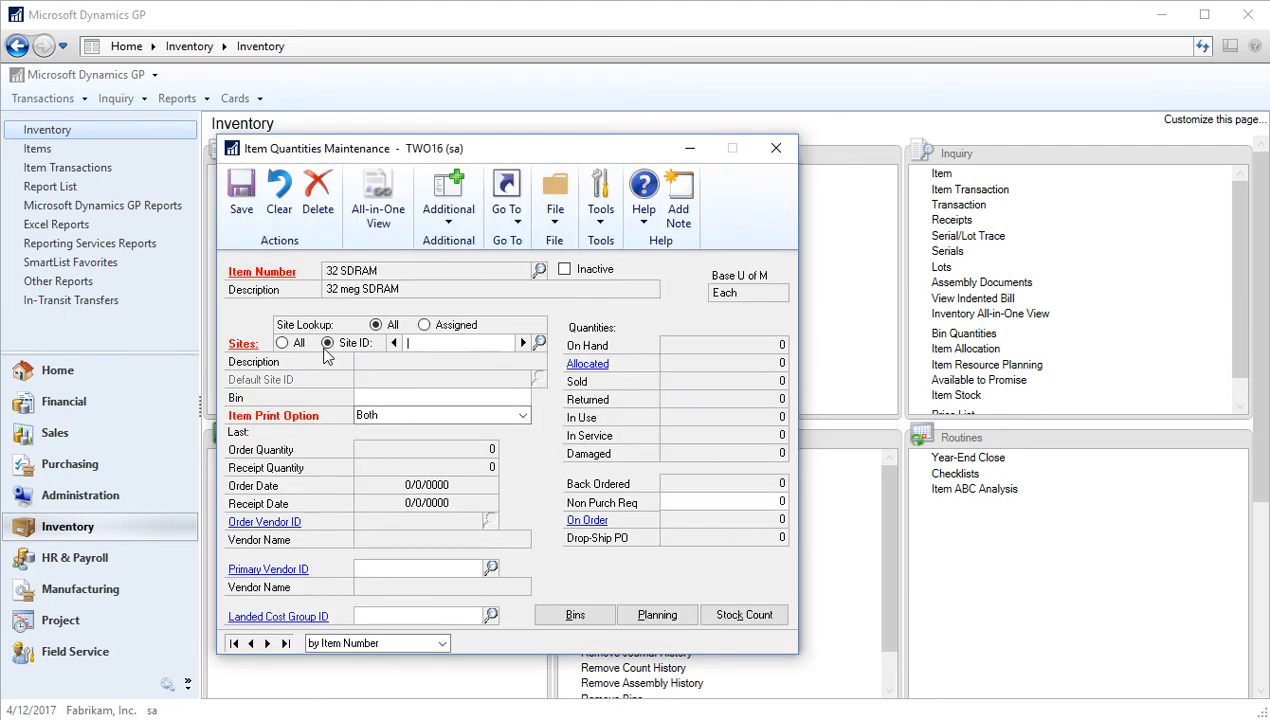
{"action": "type", "text": "WA"}
{"action": "left_click", "coordinate": [430, 359]}
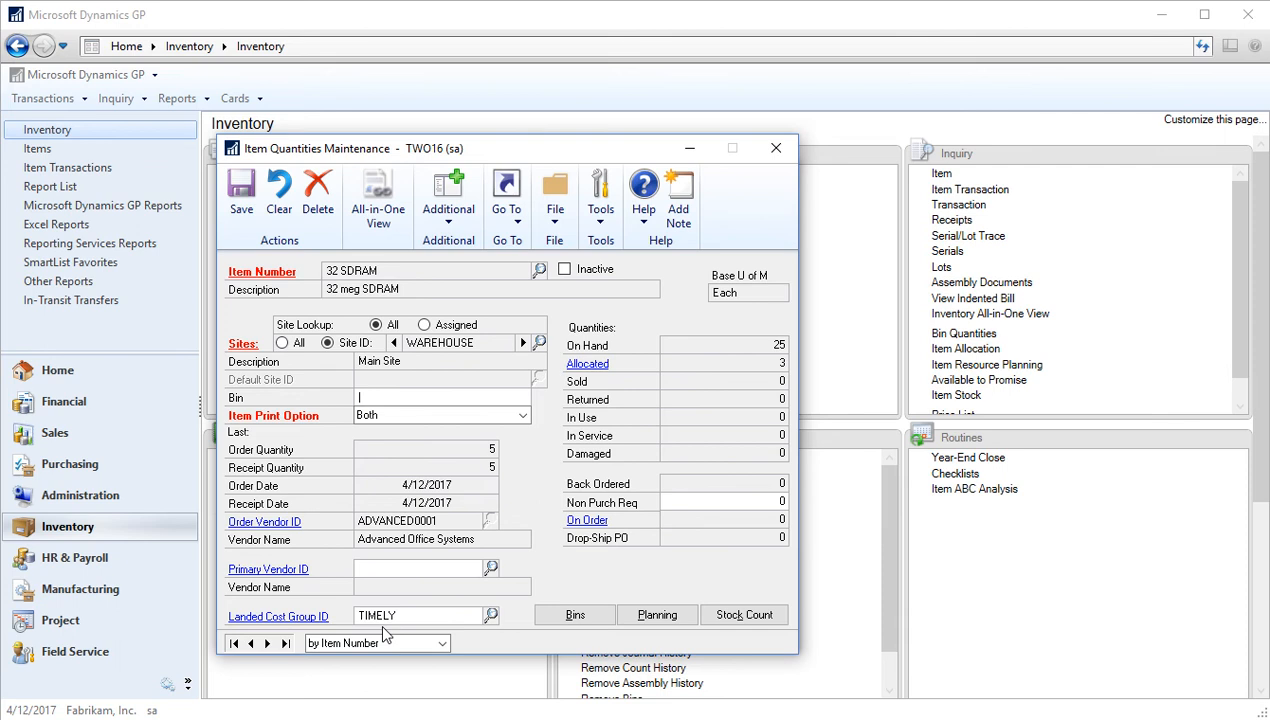
{"action": "left_click", "coordinate": [776, 148]}
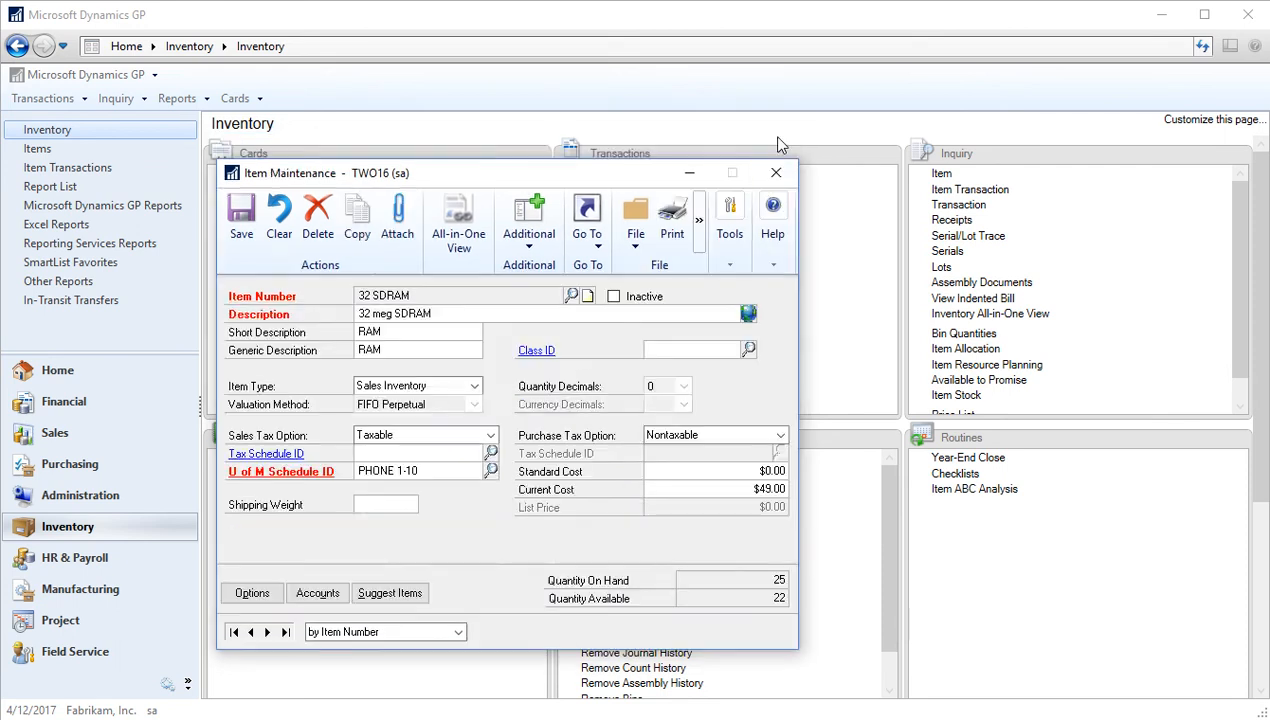
{"action": "left_click", "coordinate": [771, 172]}
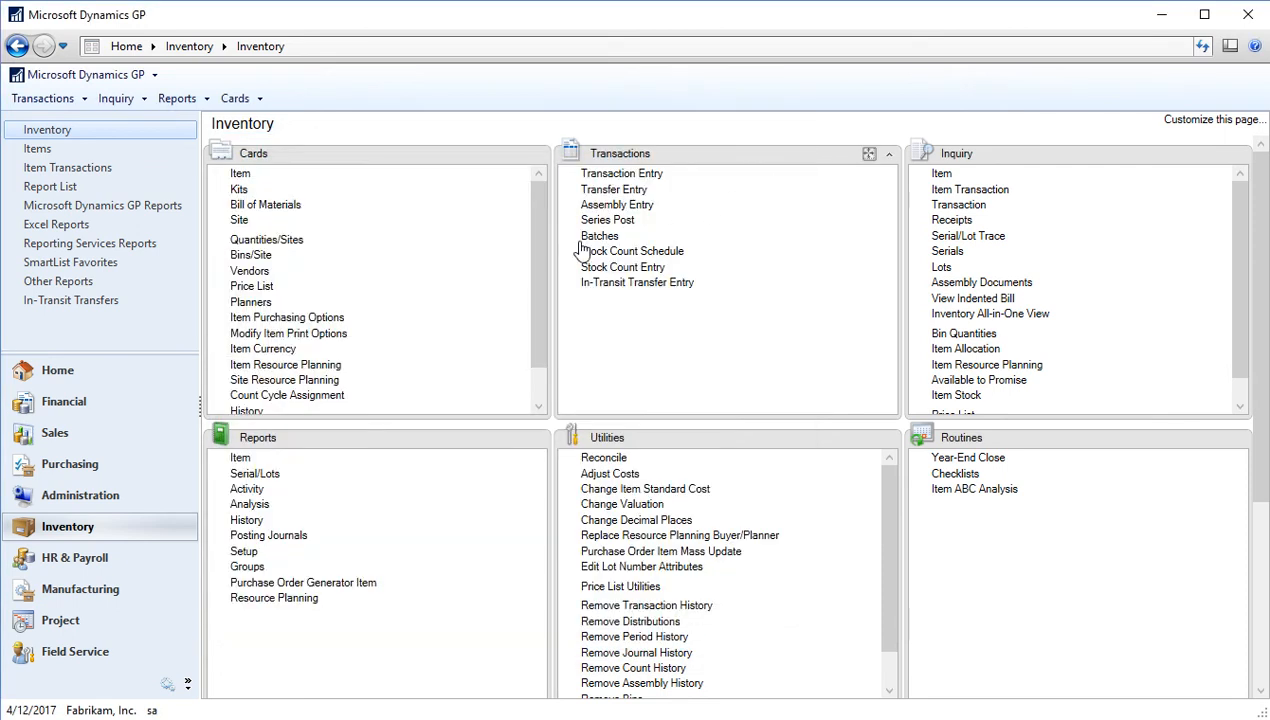
Start a new standard purchase order for the vendor Advanced Office Systems.
{"action": "left_click", "coordinate": [95, 463]}
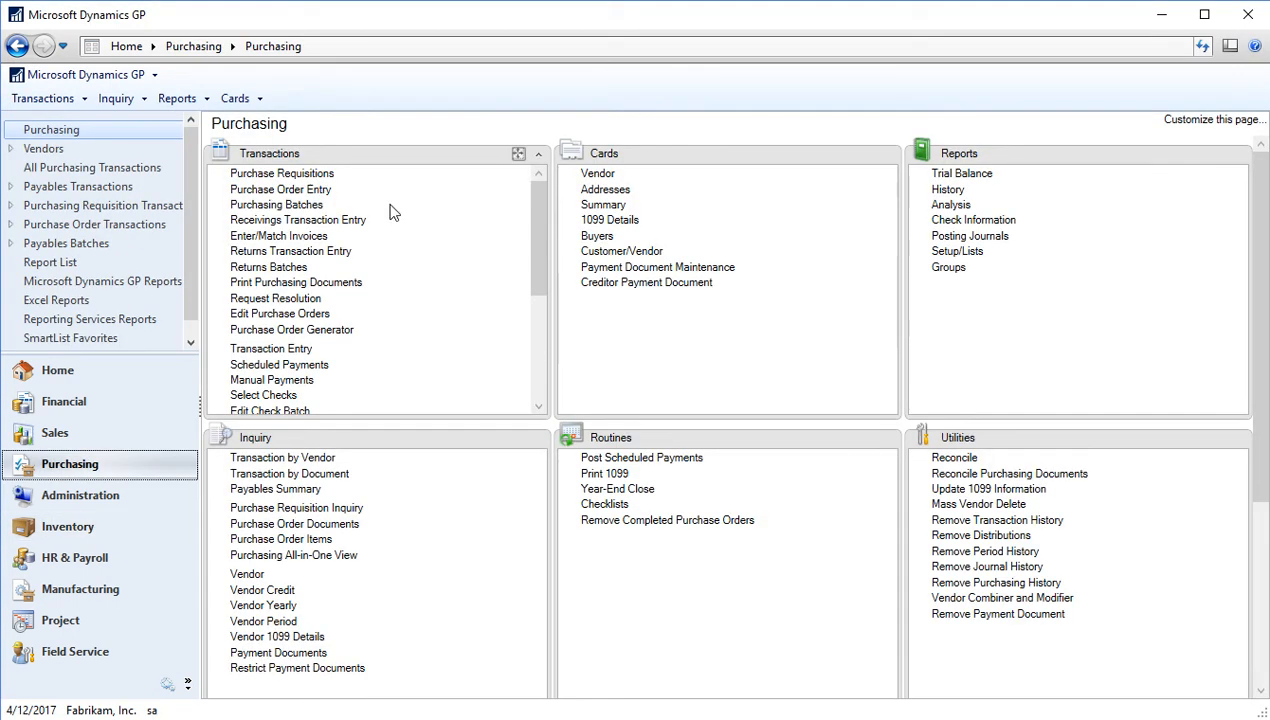
{"action": "left_click", "coordinate": [272, 189]}
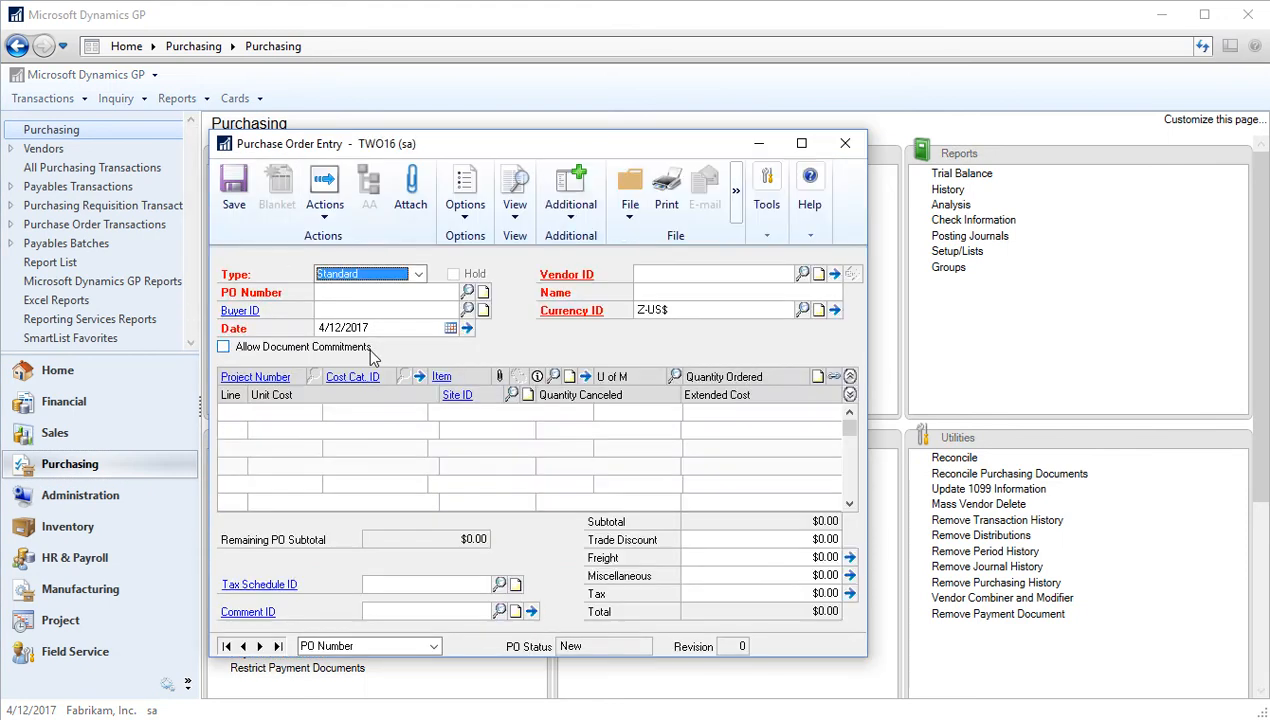
{"action": "key", "text": "Tab"}
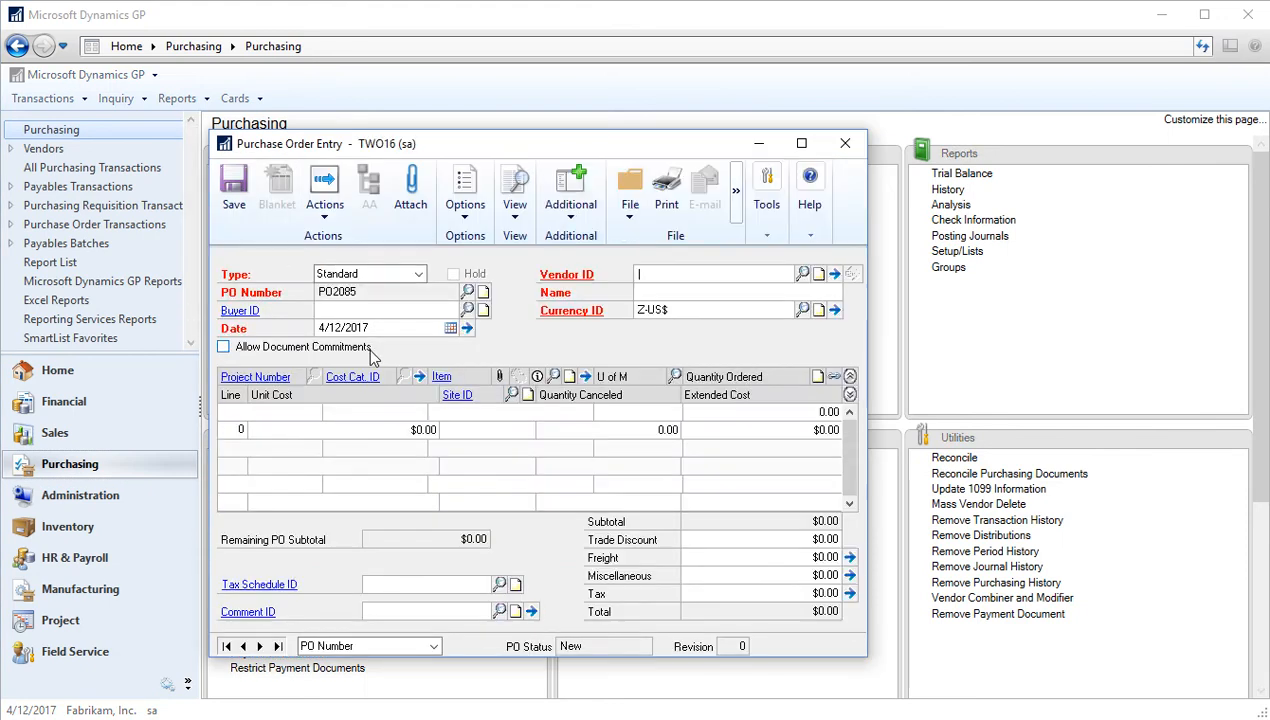
{"action": "type", "text": "AD"}
{"action": "key", "text": "Tab"}
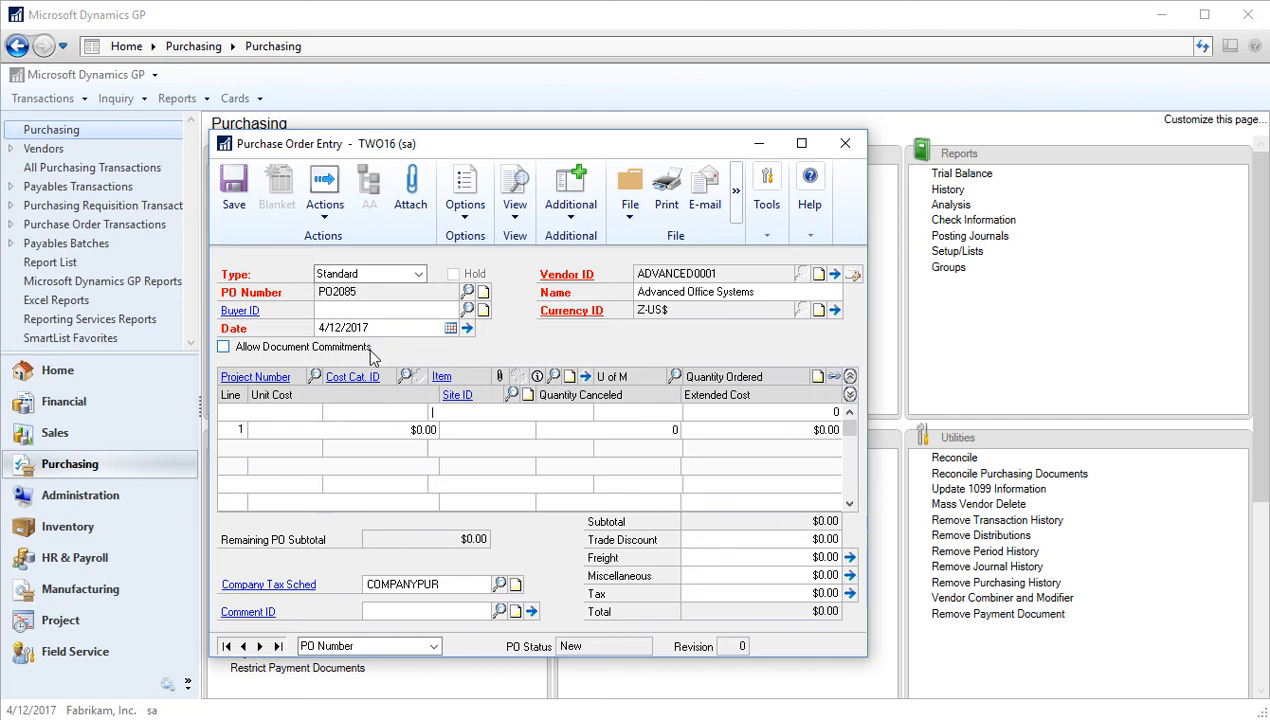
Add a purchase order line for item 32 SDRAM with a quantity ordered of 10.
{"action": "type", "text": "32 SDRAM"}
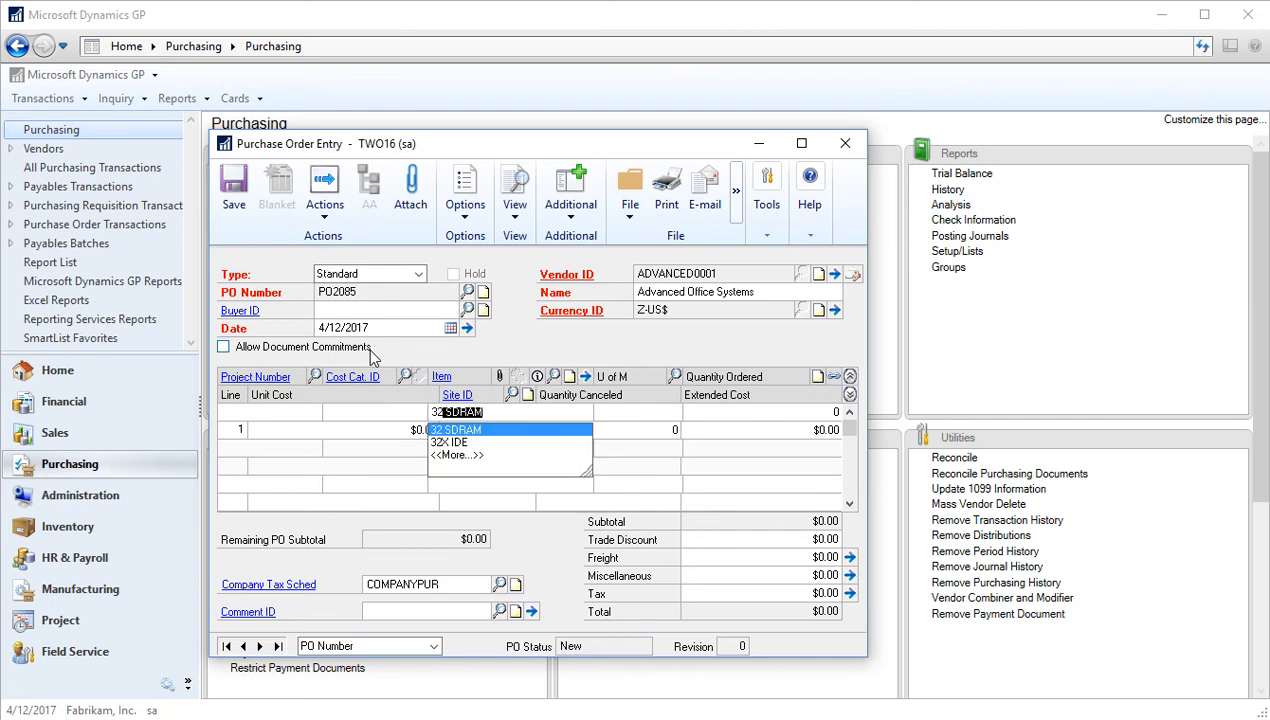
{"action": "key", "text": "Tab"}
{"action": "key", "text": "Tab"}
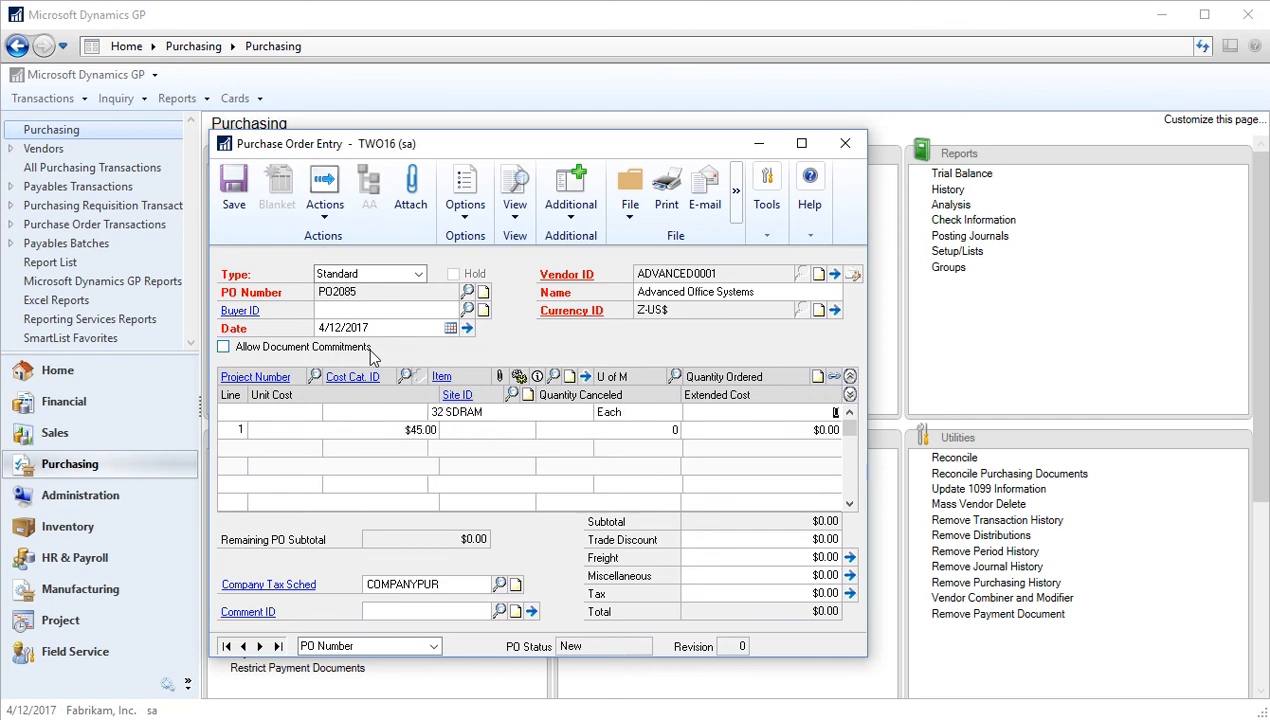
{"action": "type", "text": "10"}
{"action": "key", "text": "Tab"}
{"action": "key", "text": "Tab"}
Set the line's site to WAREHOUSE and check the landed cost group in its purchasing item detail.
{"action": "type", "text": "W"}
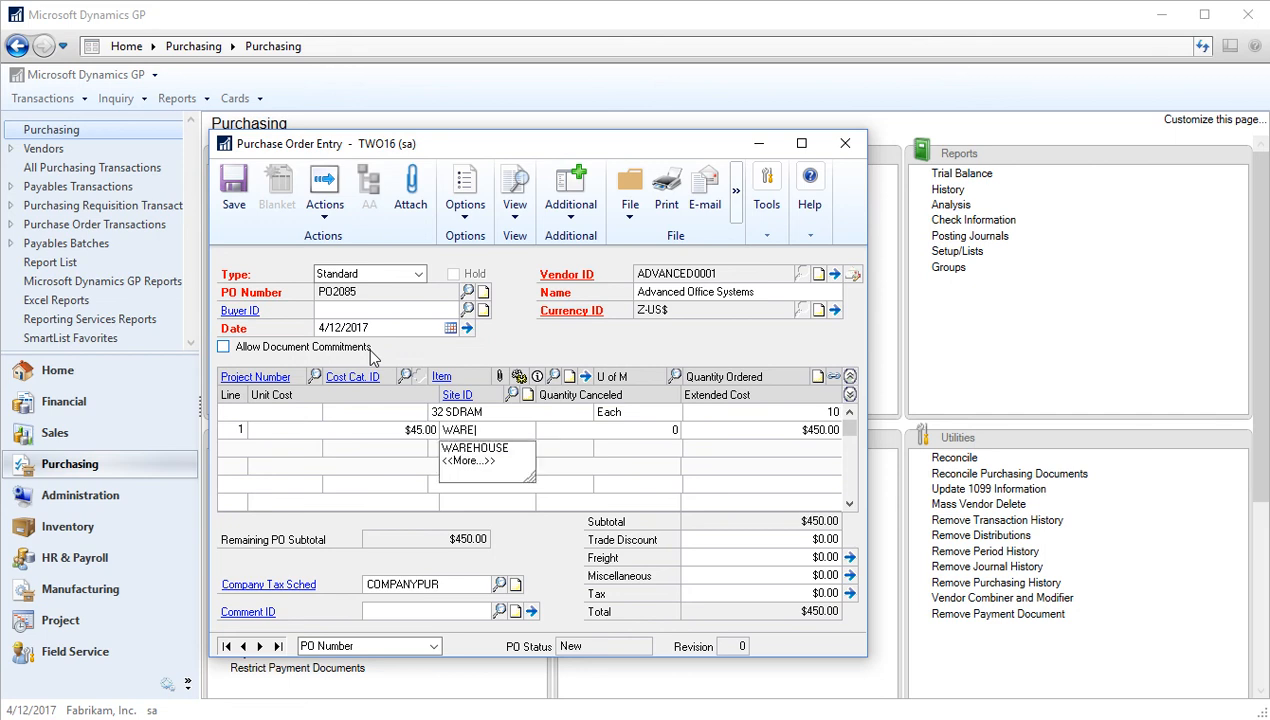
{"action": "type", "text": "ARE"}
{"action": "key", "text": "Down"}
{"action": "key", "text": "Tab"}
{"action": "key", "text": "Tab"}
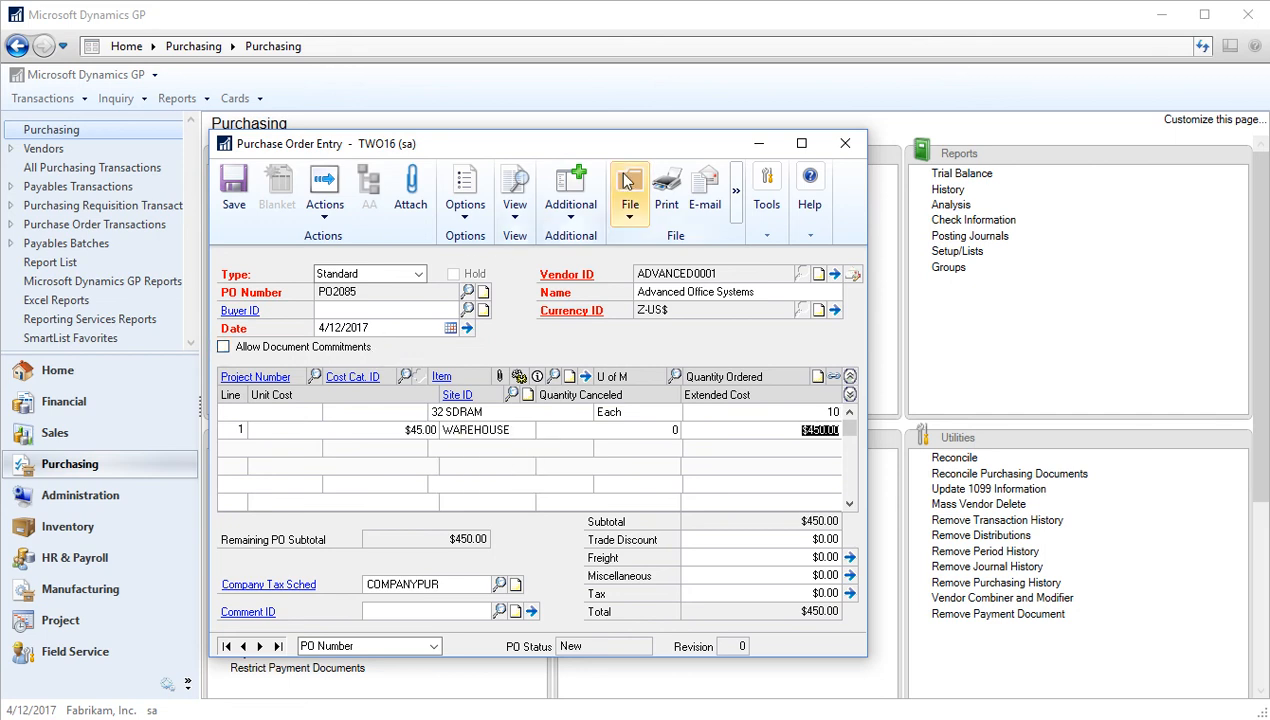
{"action": "left_click", "coordinate": [586, 376]}
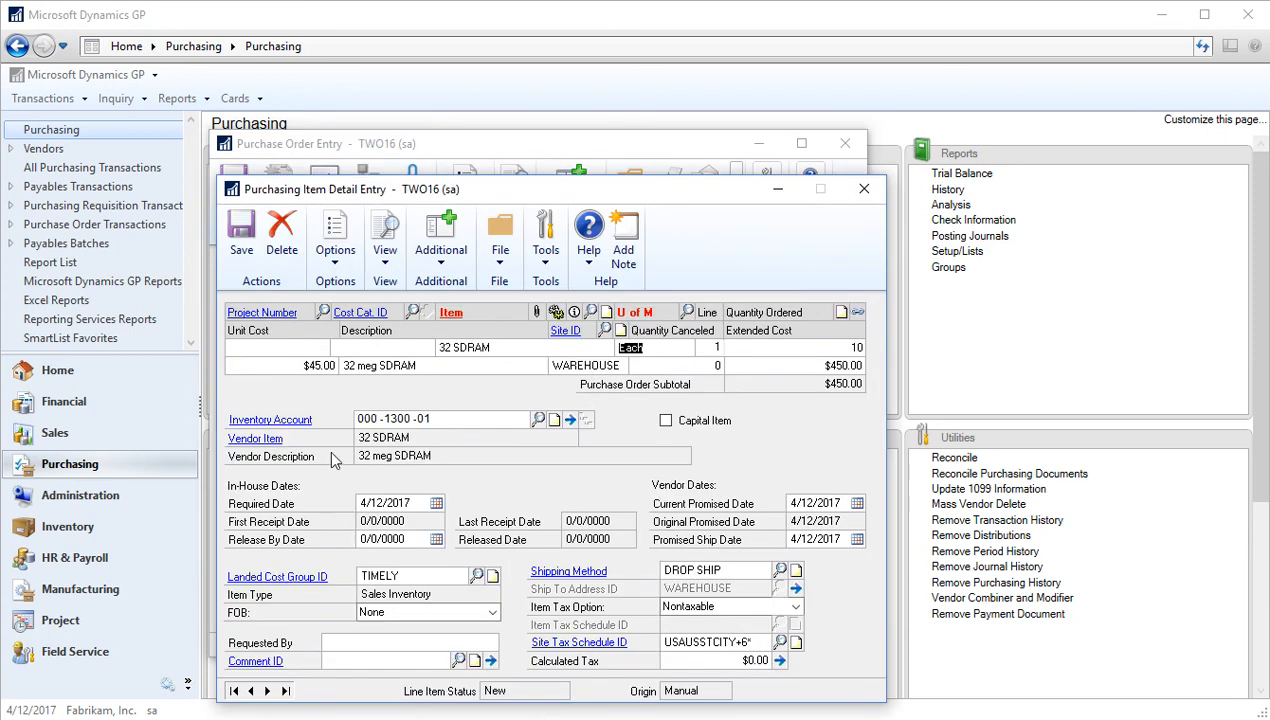
{"action": "left_click", "coordinate": [864, 192]}
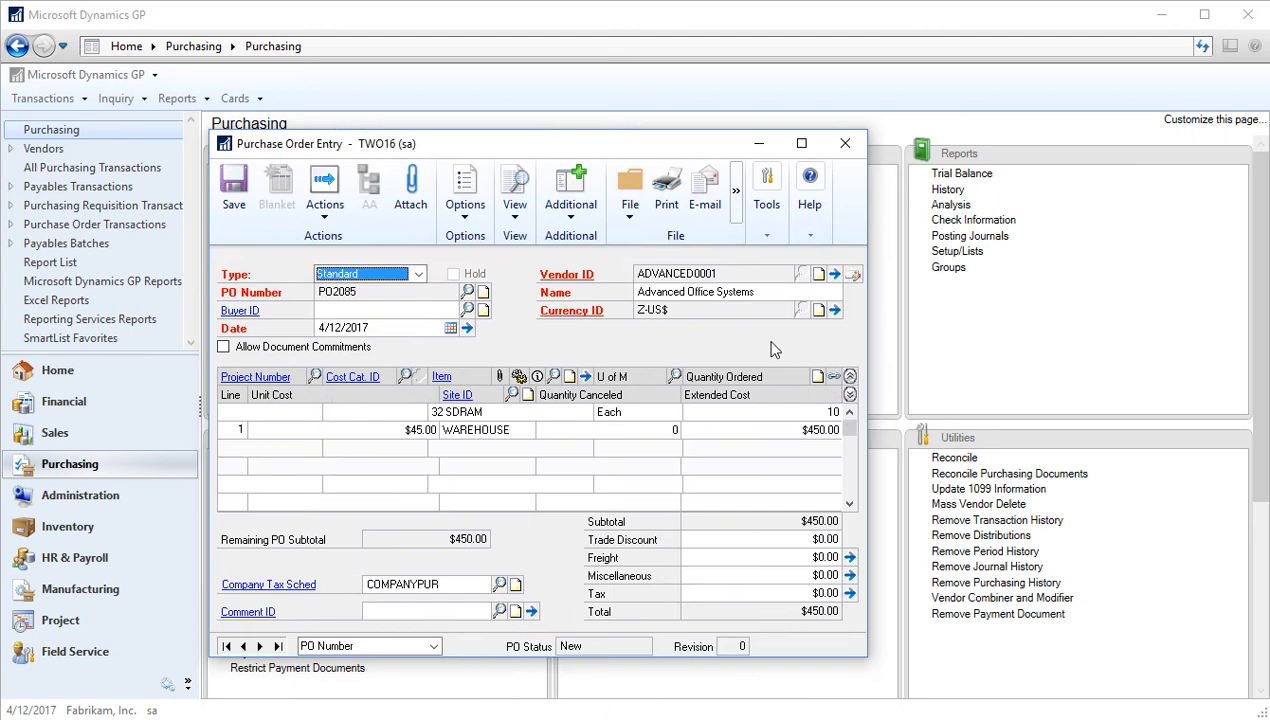
Save the purchase order and print the purchase order document to the screen.
{"action": "left_click", "coordinate": [666, 195]}
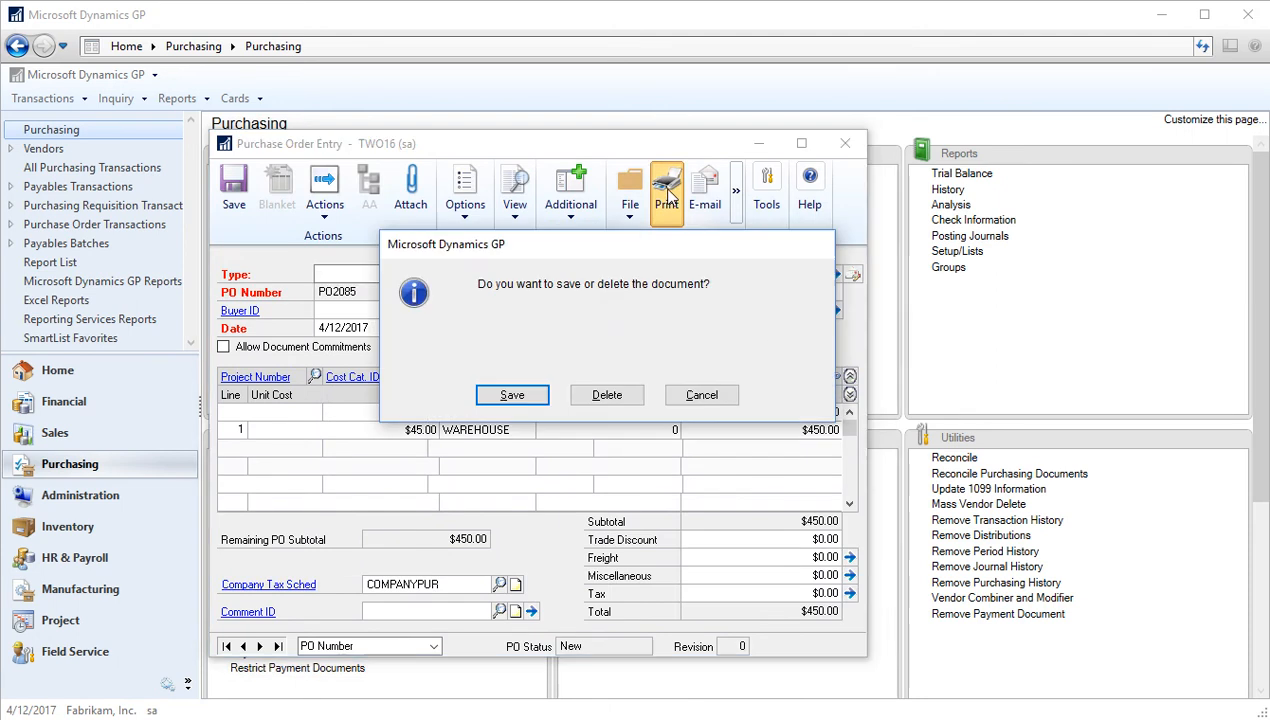
{"action": "left_click", "coordinate": [494, 400]}
{"action": "left_click", "coordinate": [355, 302]}
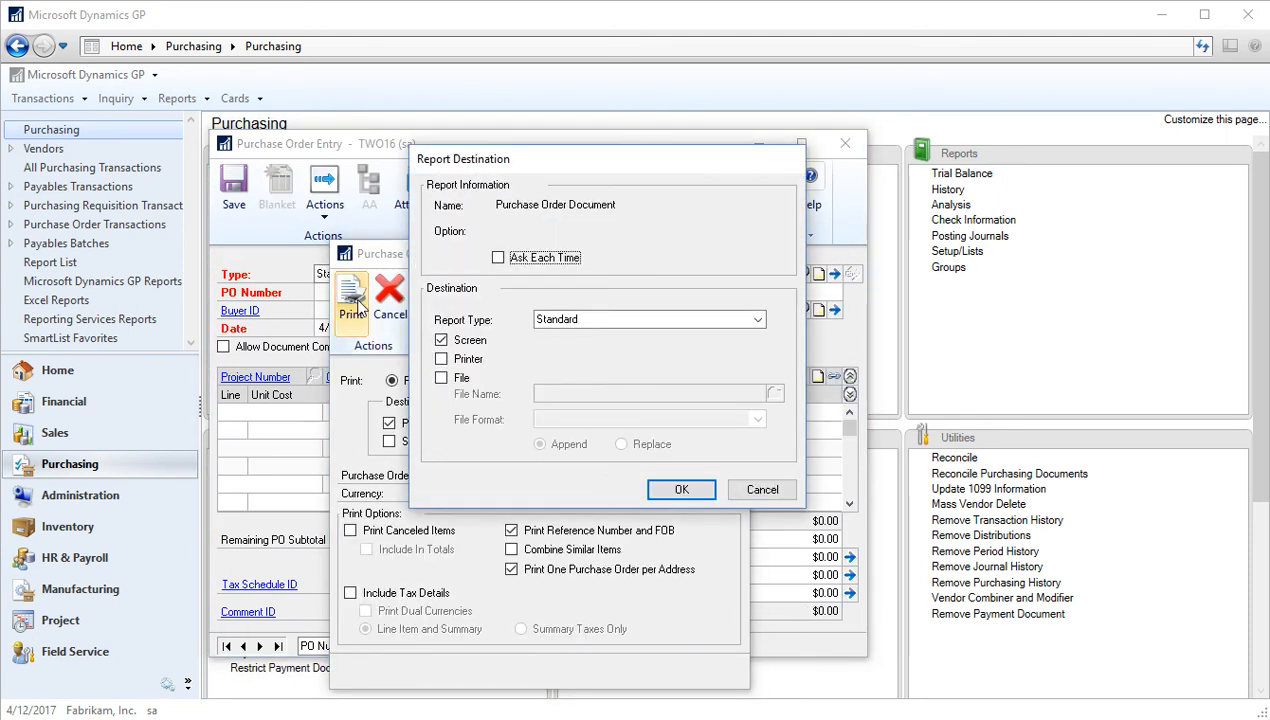
{"action": "left_click", "coordinate": [676, 488]}
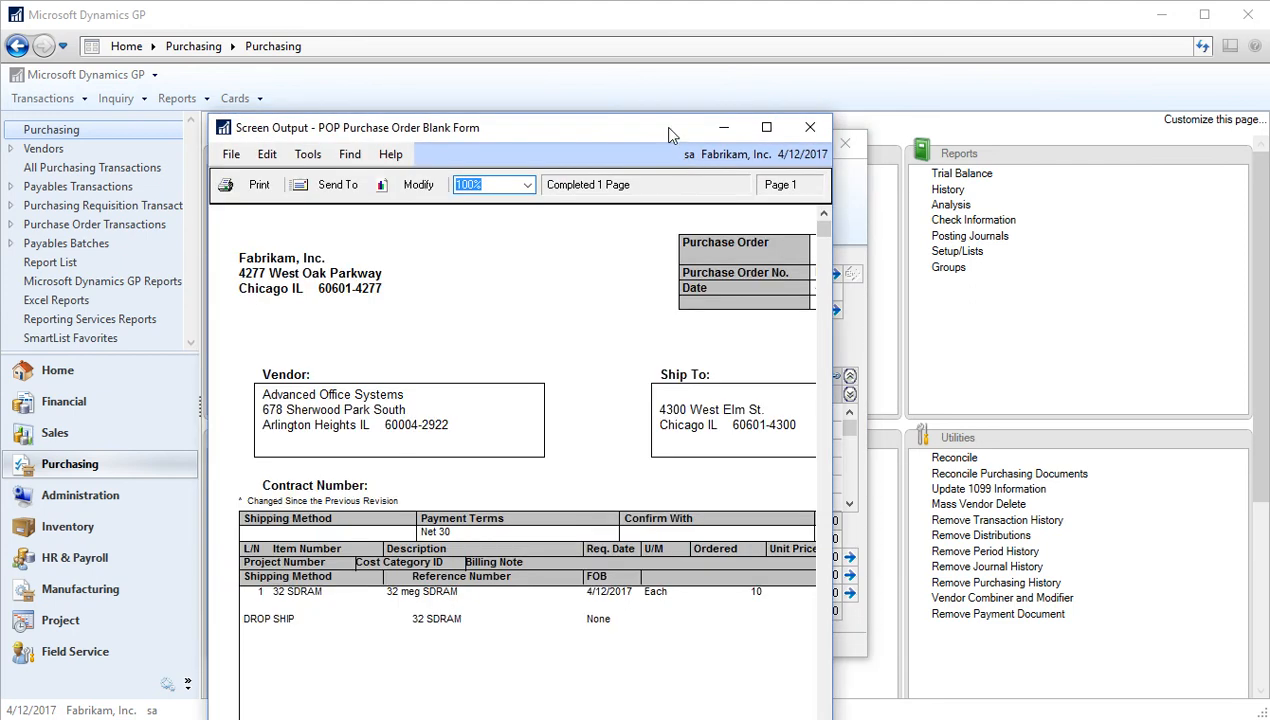
{"action": "left_click", "coordinate": [810, 127]}
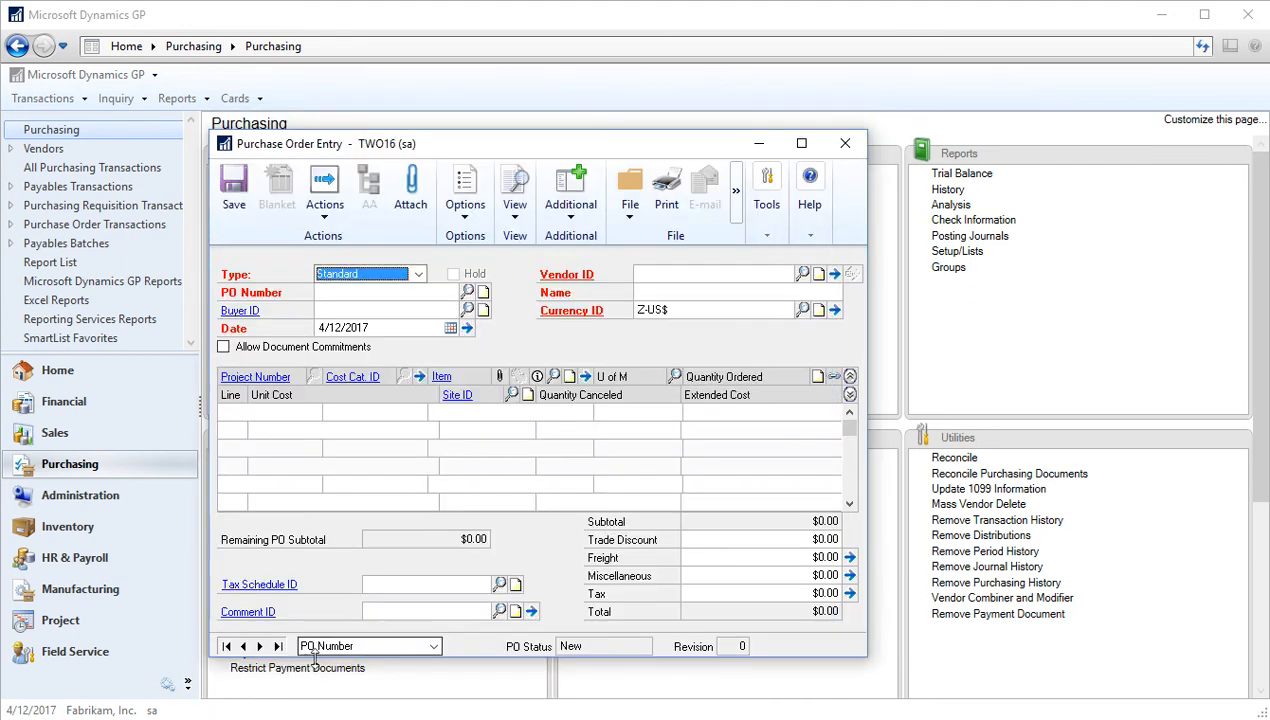
Reopen the last purchase order and receive its 10 units of 32 SDRAM on a shipment receipt.
{"action": "left_click", "coordinate": [279, 646]}
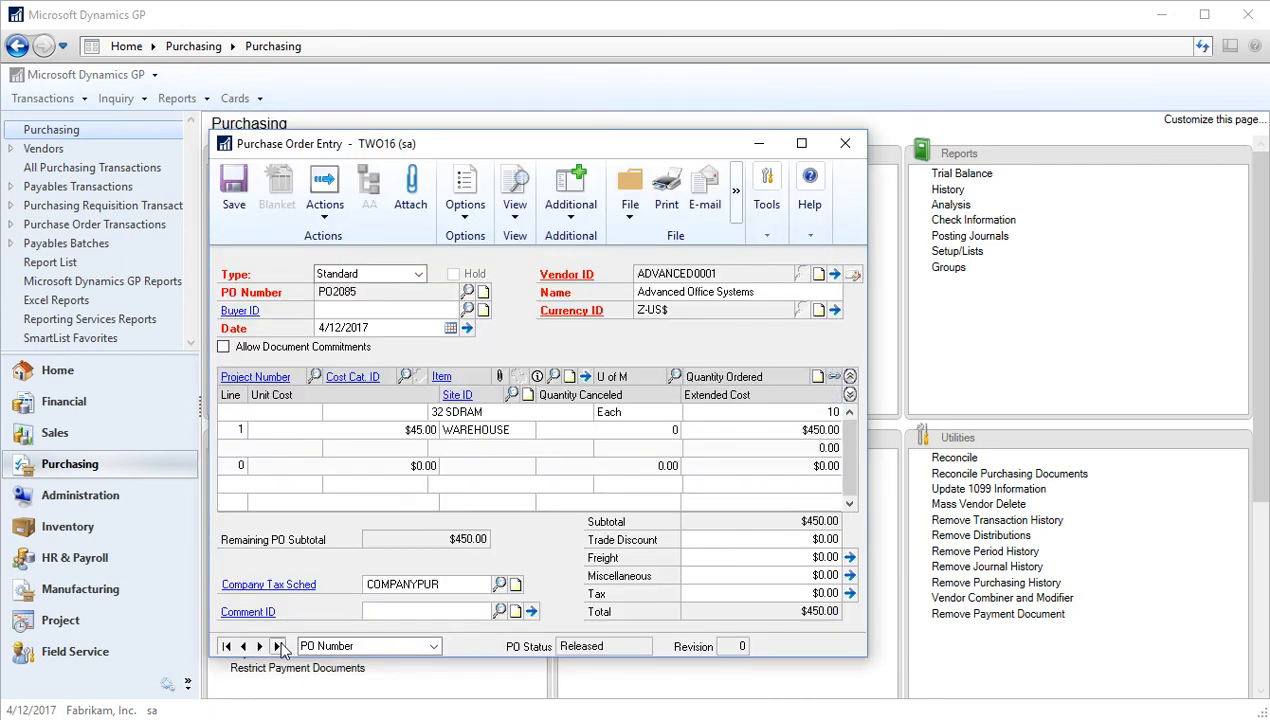
{"action": "left_click", "coordinate": [327, 215]}
{"action": "left_click", "coordinate": [329, 236]}
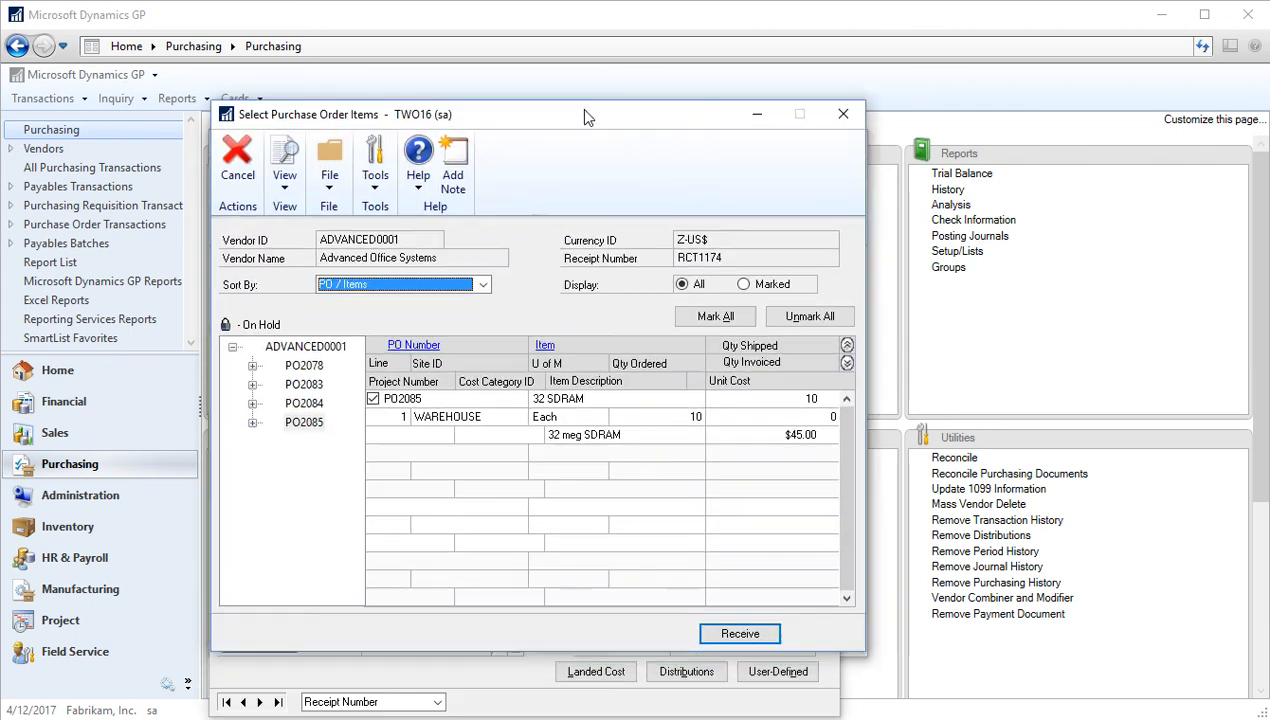
{"action": "left_click", "coordinate": [731, 611]}
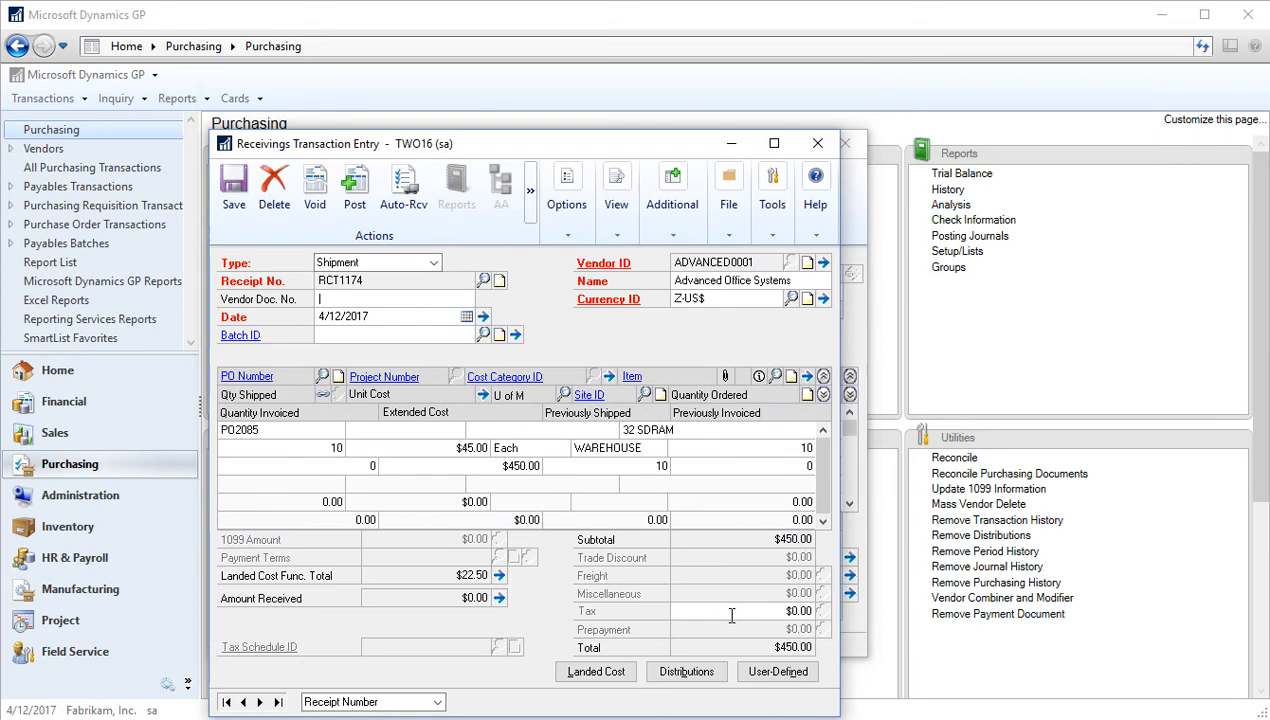
Review the landed cost totals breakdown for the shipment receipt.
{"action": "left_click_drag", "start_coordinate": [605, 147], "coordinate": [601, 113]}
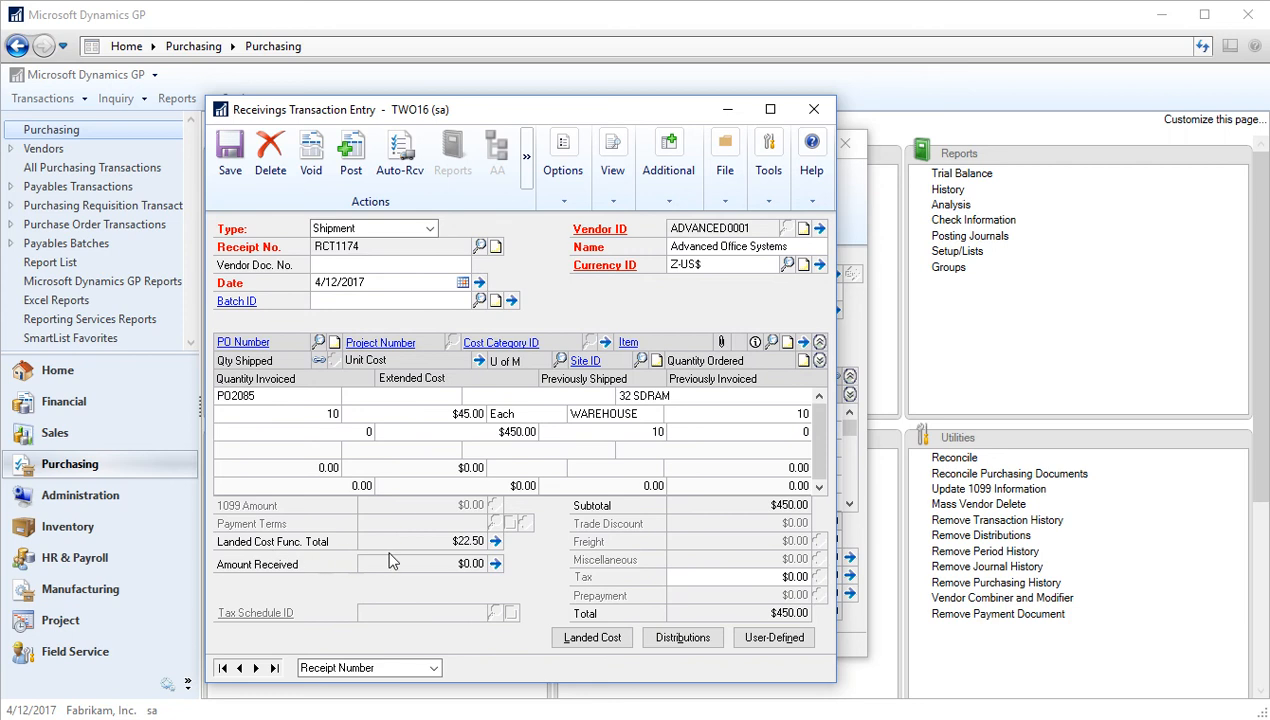
{"action": "left_click", "coordinate": [495, 541]}
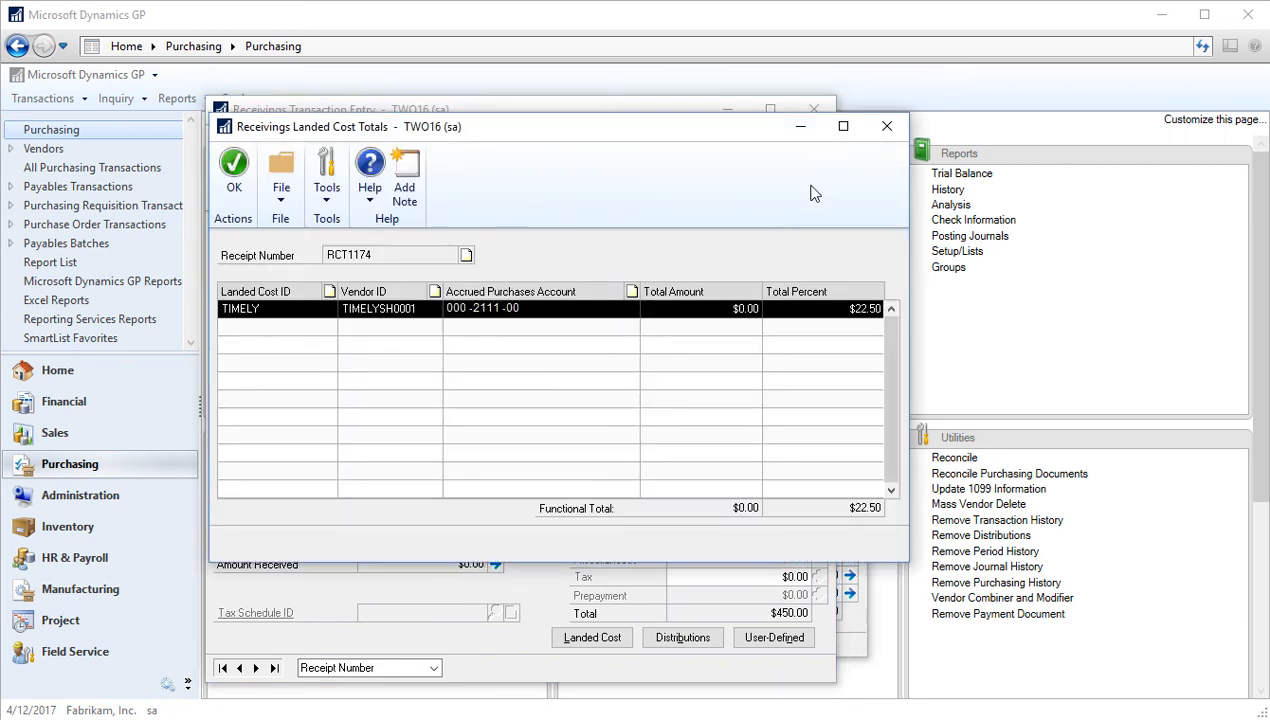
{"action": "left_click", "coordinate": [888, 129]}
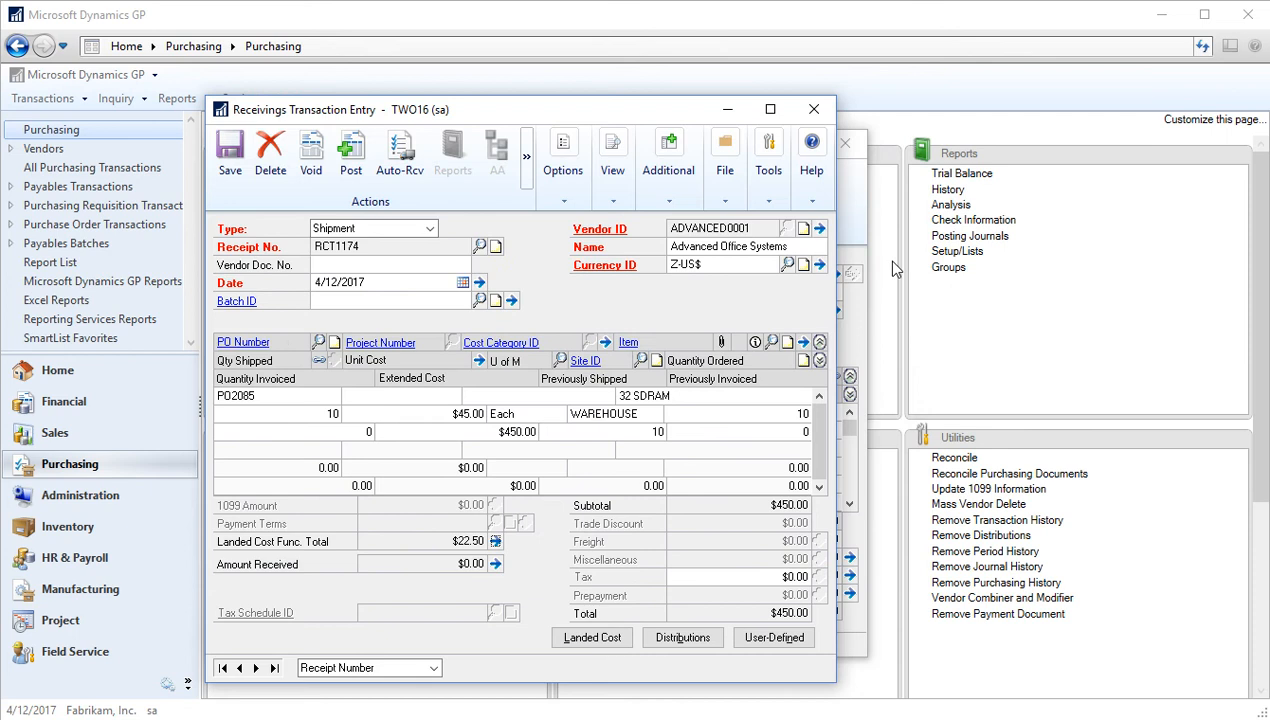
Post the shipment receipt and skip printing the posting journals.
{"action": "left_click", "coordinate": [359, 174]}
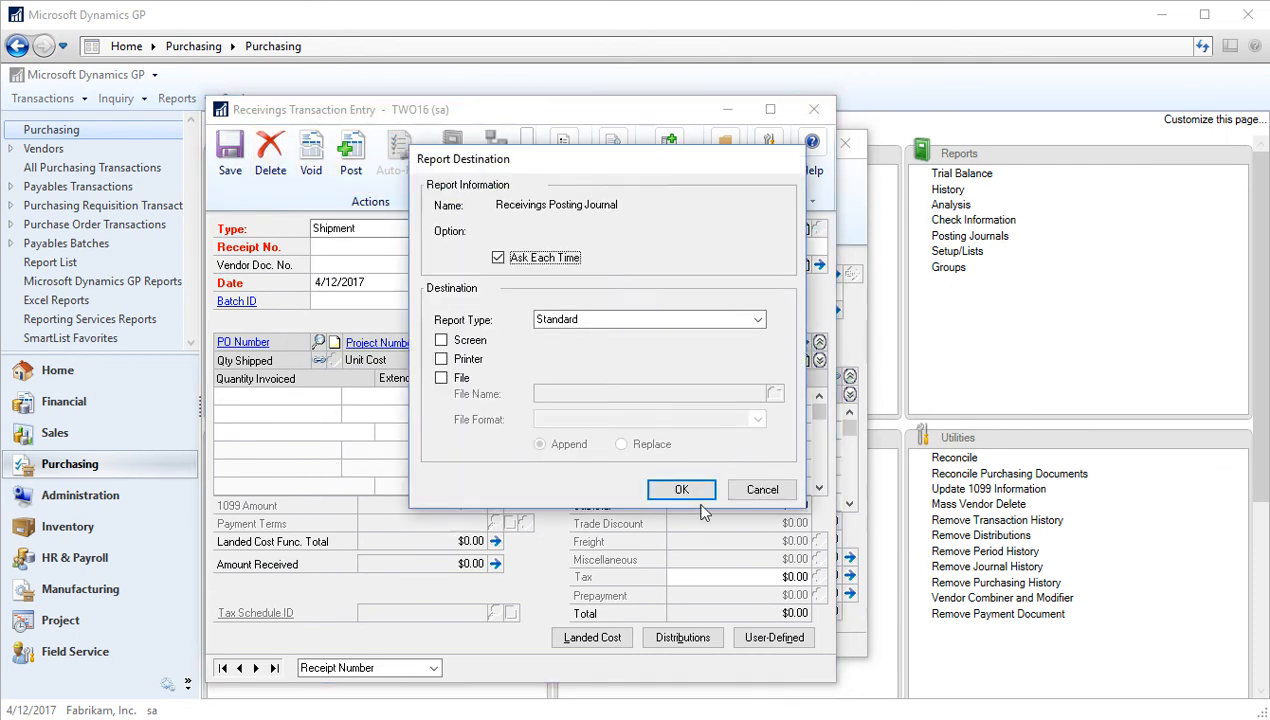
{"action": "left_click", "coordinate": [760, 490]}
{"action": "left_click", "coordinate": [756, 490]}
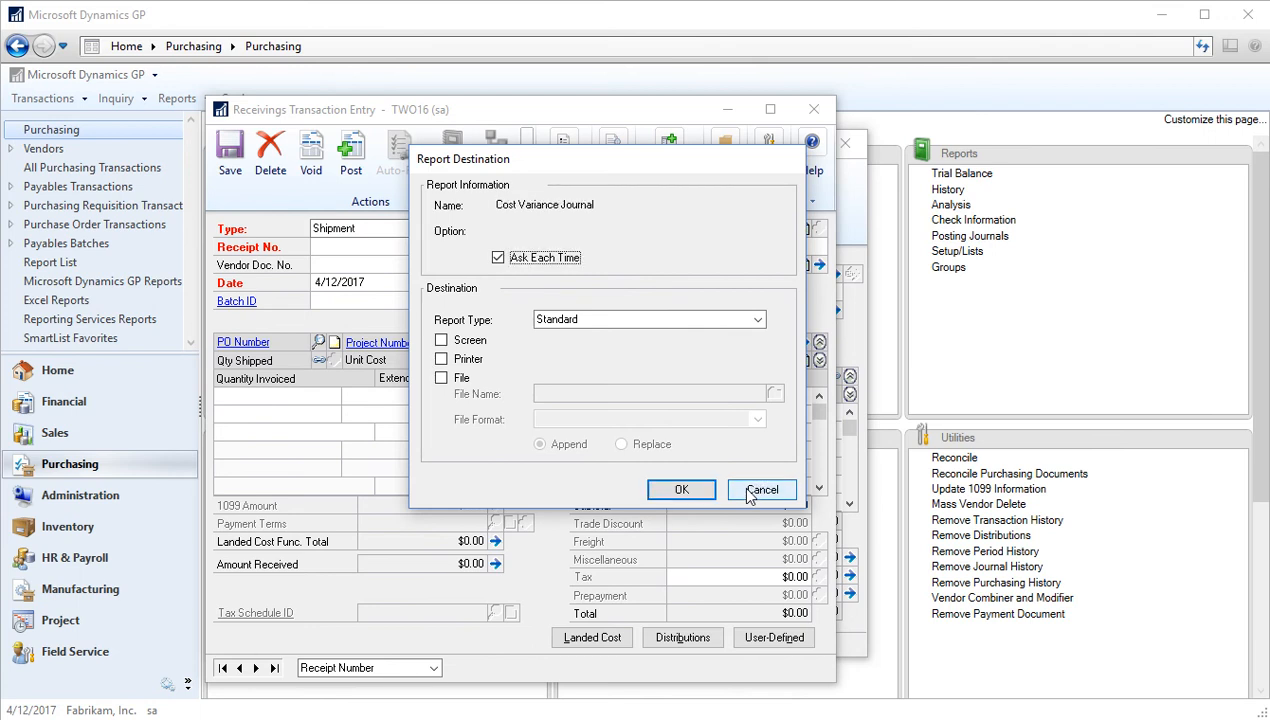
{"action": "left_click", "coordinate": [756, 490]}
{"action": "left_click", "coordinate": [756, 490]}
{"action": "left_click", "coordinate": [756, 490]}
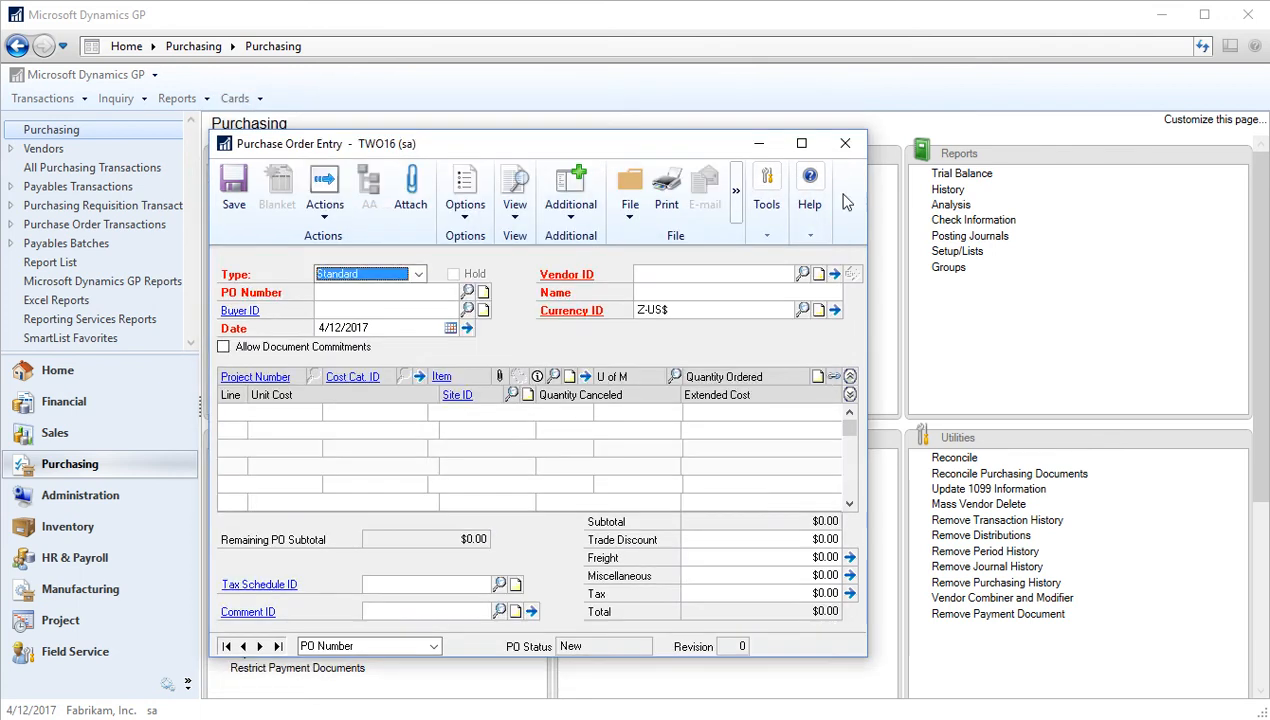
Look up the purchase receipts for item 32 SDRAM at site WAREHOUSE and select the 9-unit receipt dated 4/12/2017.
{"action": "left_click", "coordinate": [845, 143]}
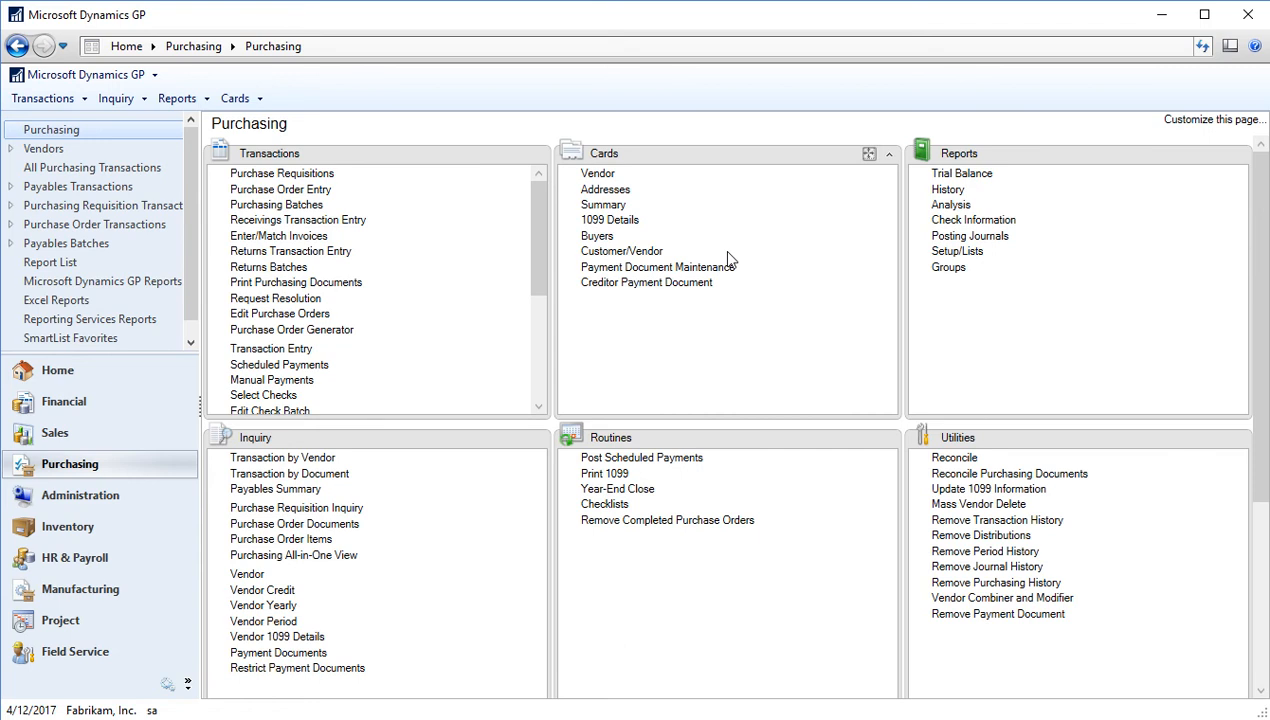
{"action": "left_click", "coordinate": [100, 523]}
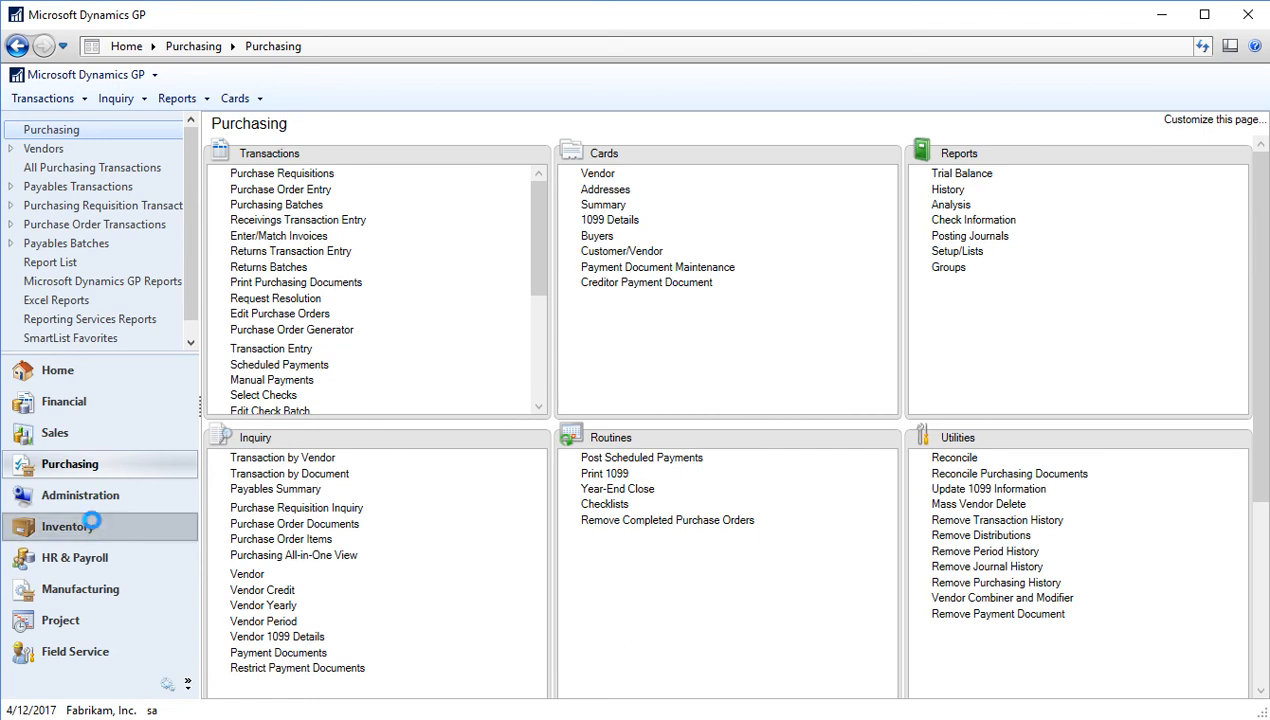
{"action": "left_click", "coordinate": [953, 222]}
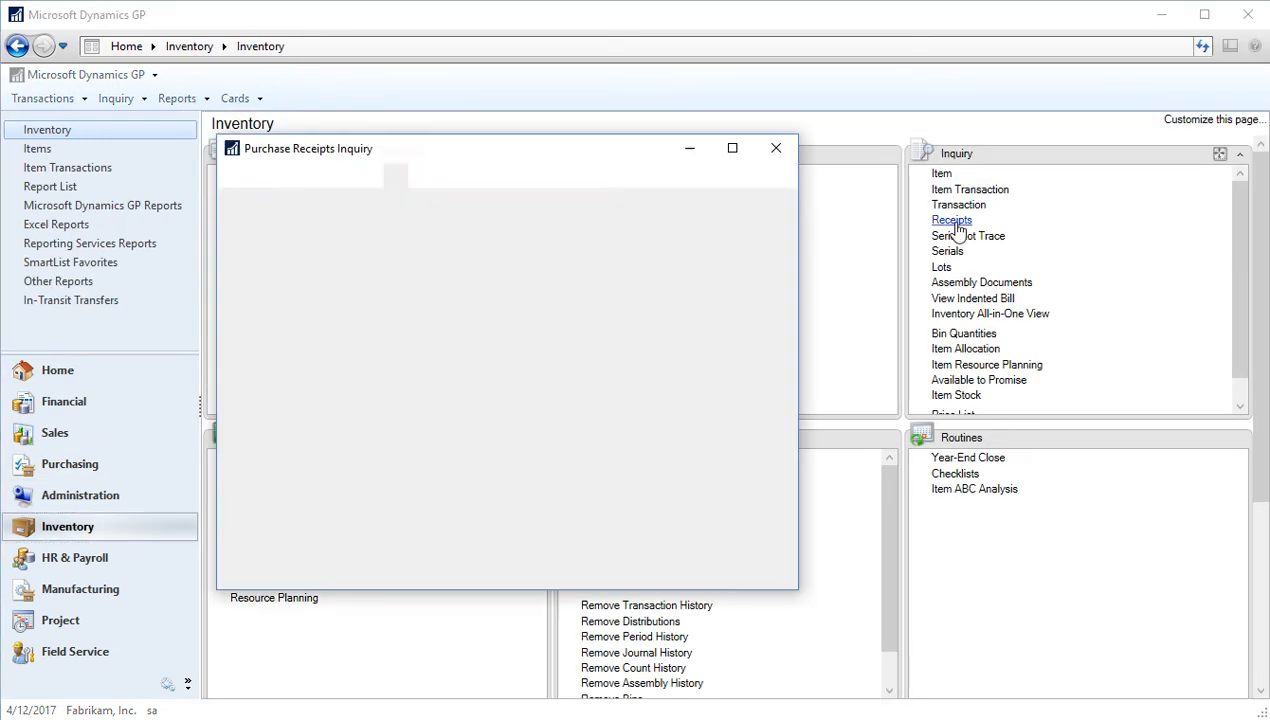
{"action": "type", "text": "32 SDRAM"}
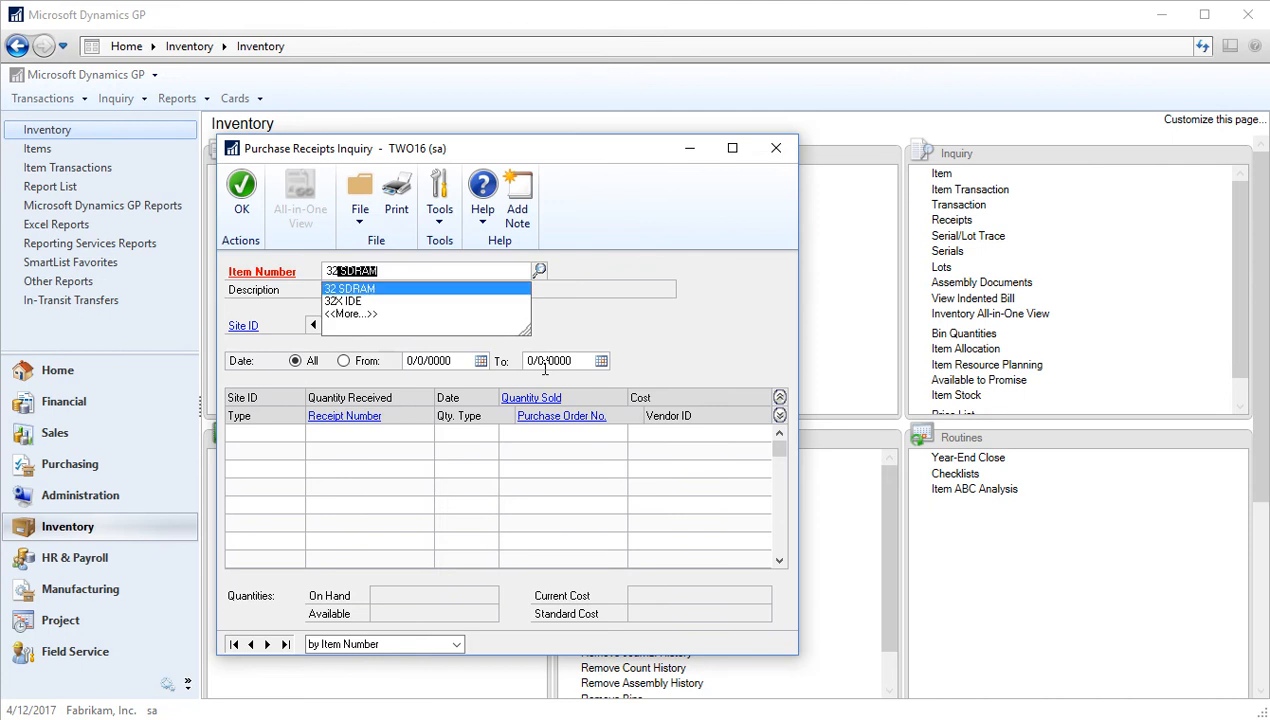
{"action": "key", "text": "Tab"}
{"action": "type", "text": "WA"}
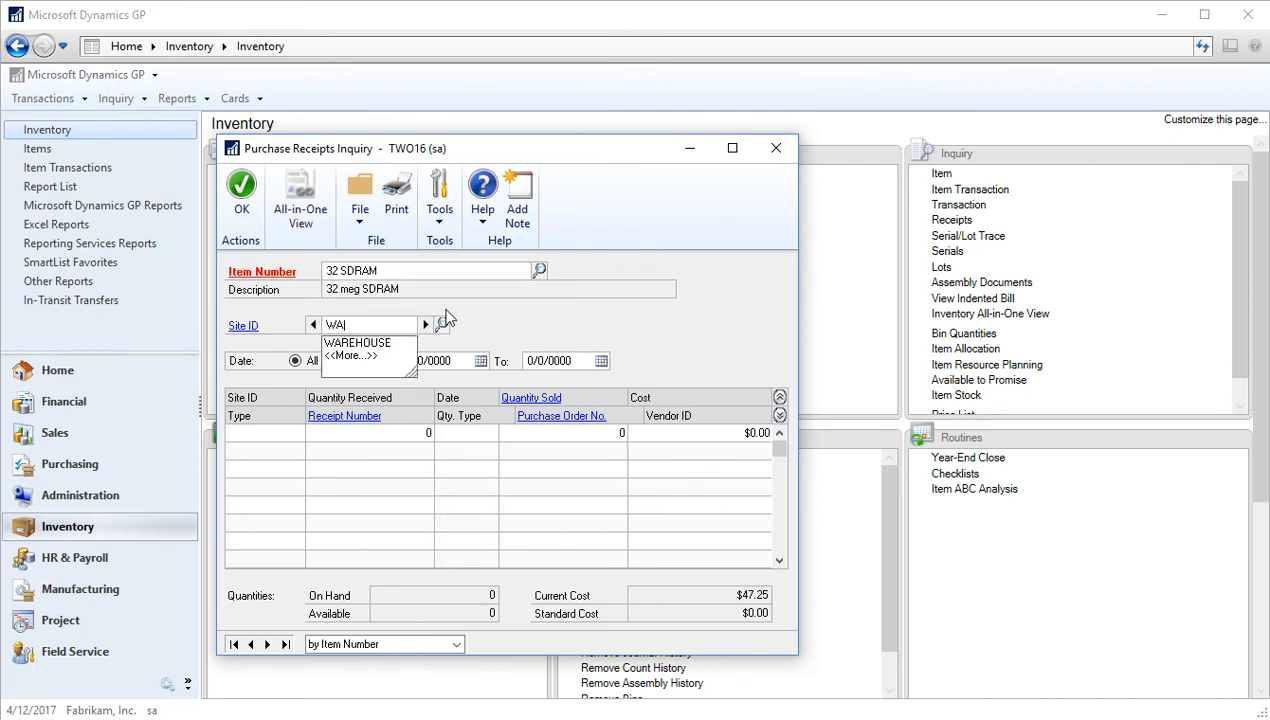
{"action": "key", "text": "Tab"}
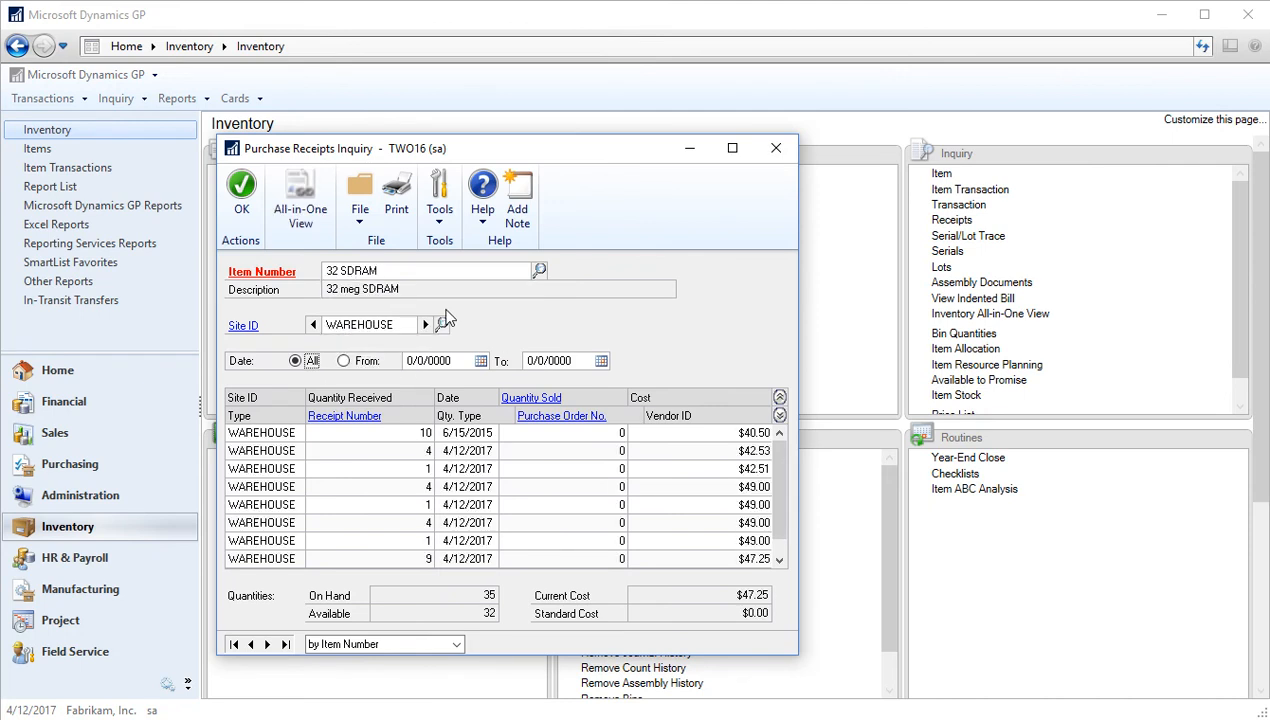
{"action": "left_click", "coordinate": [780, 560]}
{"action": "left_click", "coordinate": [697, 548]}
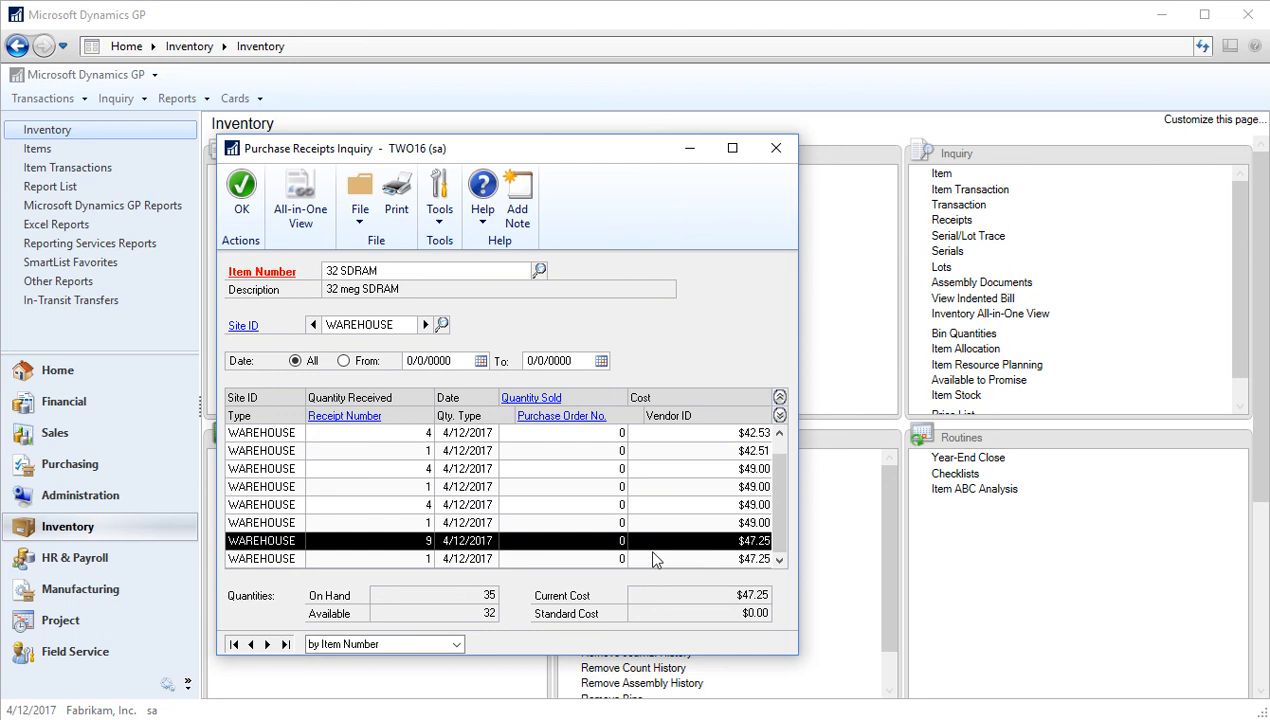
Review the selected receipt's receiving transaction with its line details expanded, and close the receipts inquiry.
{"action": "left_click", "coordinate": [344, 415]}
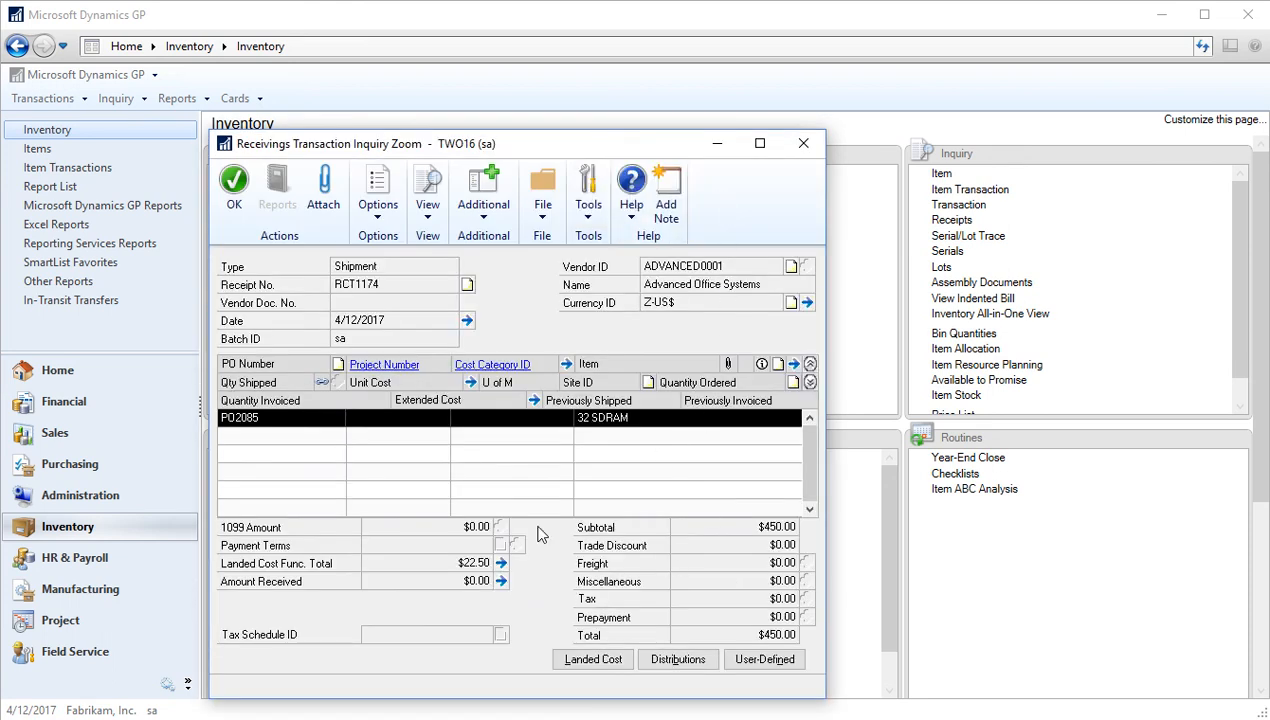
{"action": "left_click", "coordinate": [810, 382]}
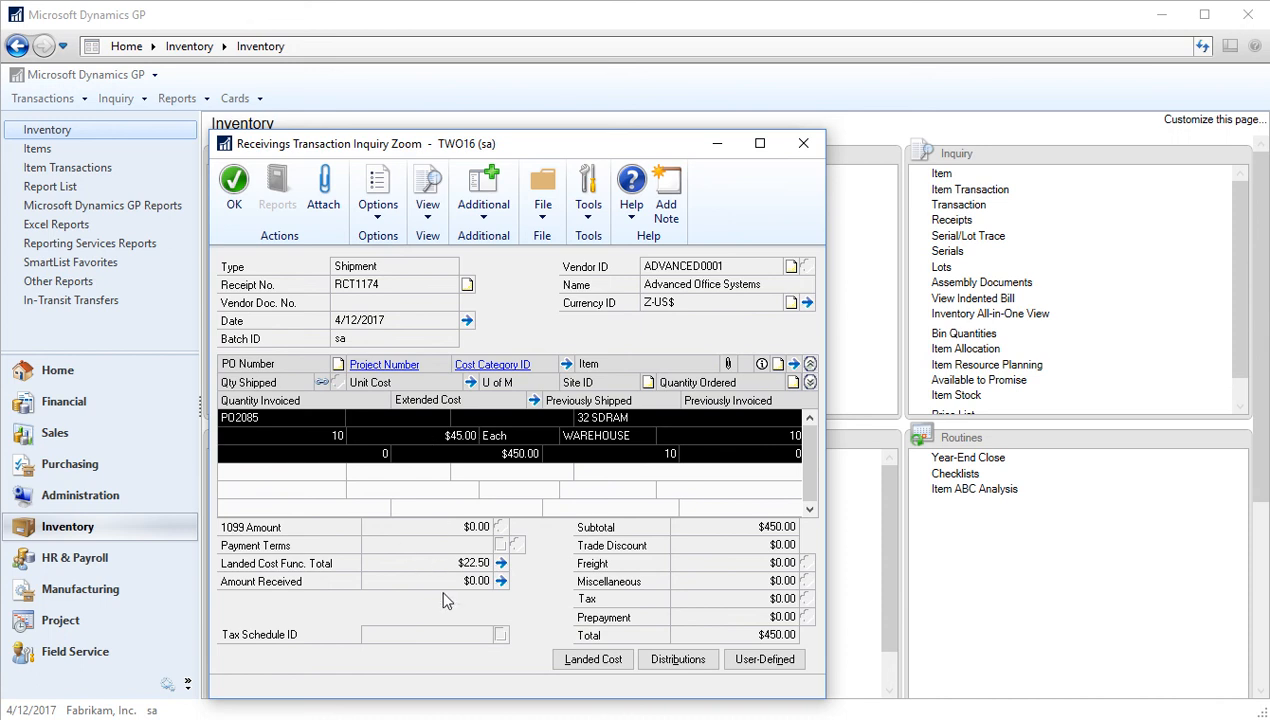
{"action": "left_click", "coordinate": [804, 147]}
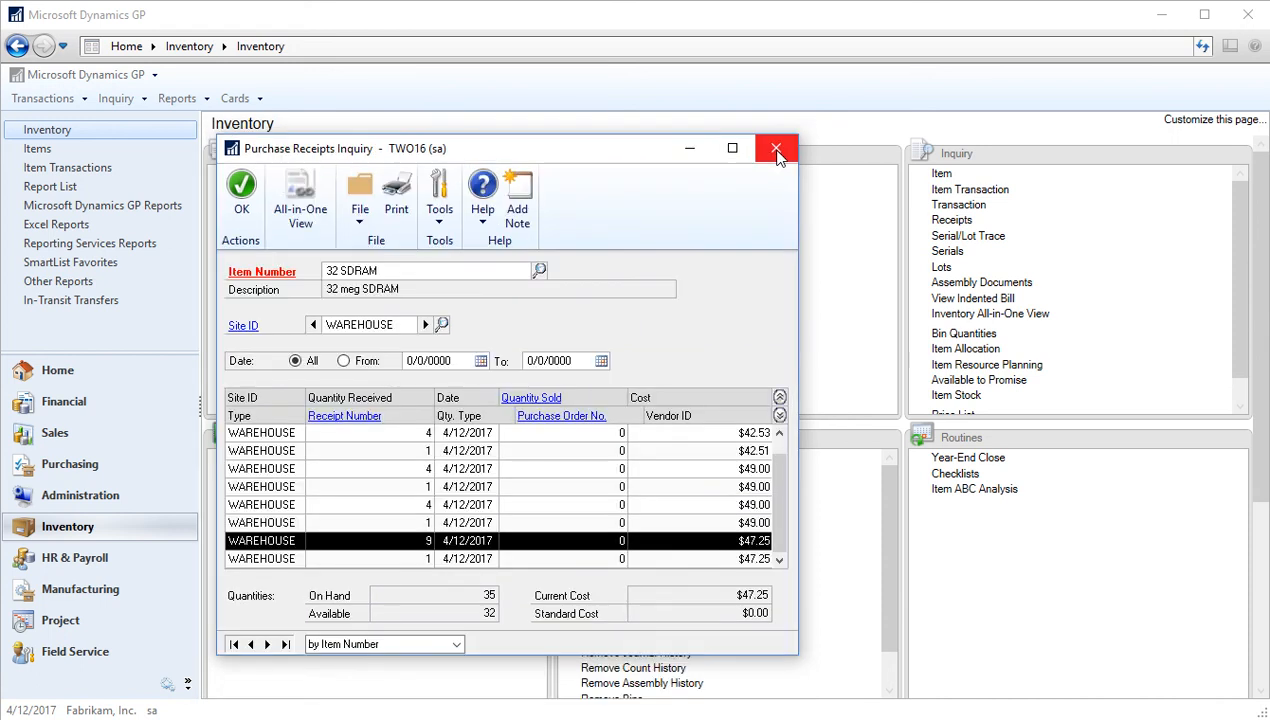
{"action": "left_click", "coordinate": [777, 152]}
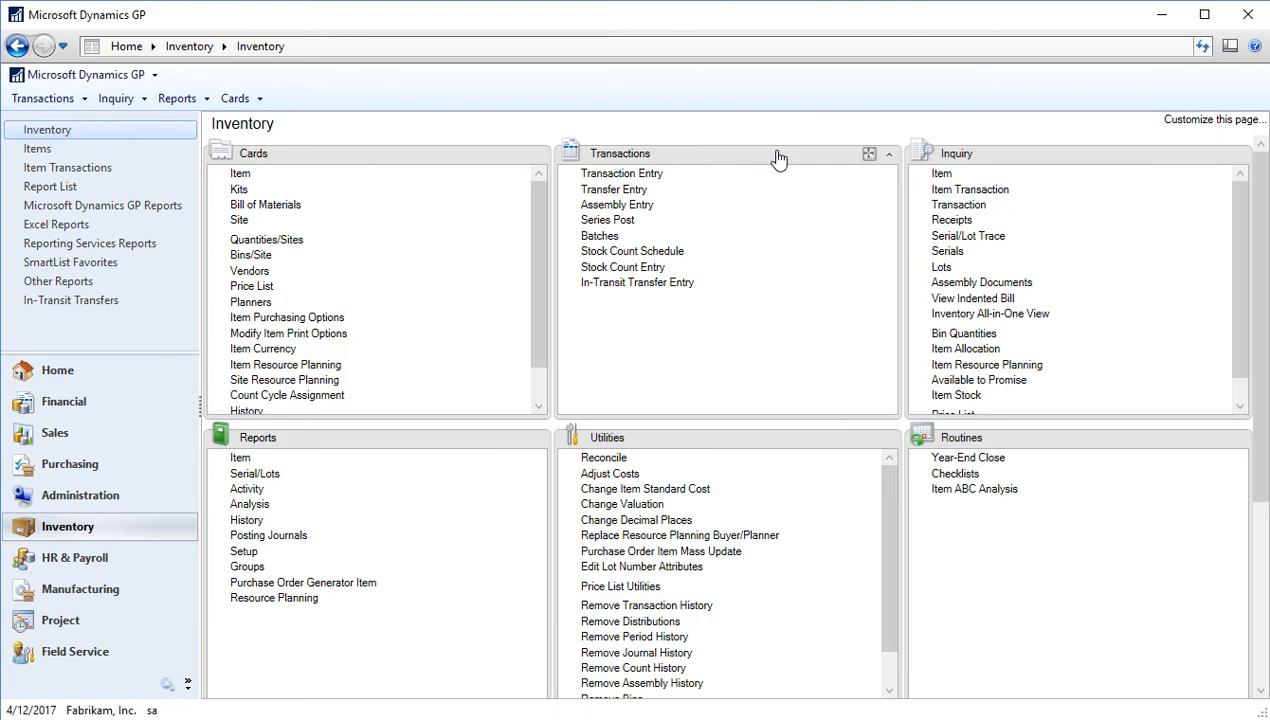
Create a report option named test for the Received/Not Invoiced purchasing analysis report.
{"action": "left_click", "coordinate": [93, 466]}
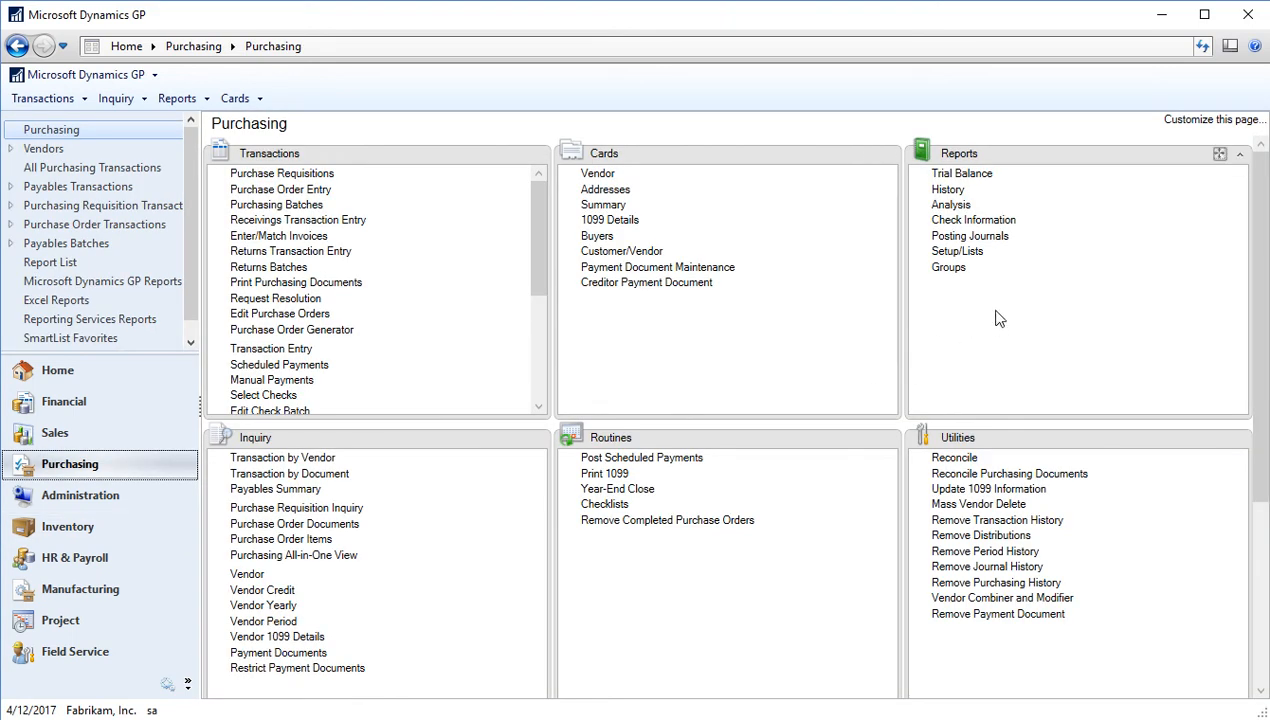
{"action": "left_click", "coordinate": [950, 205]}
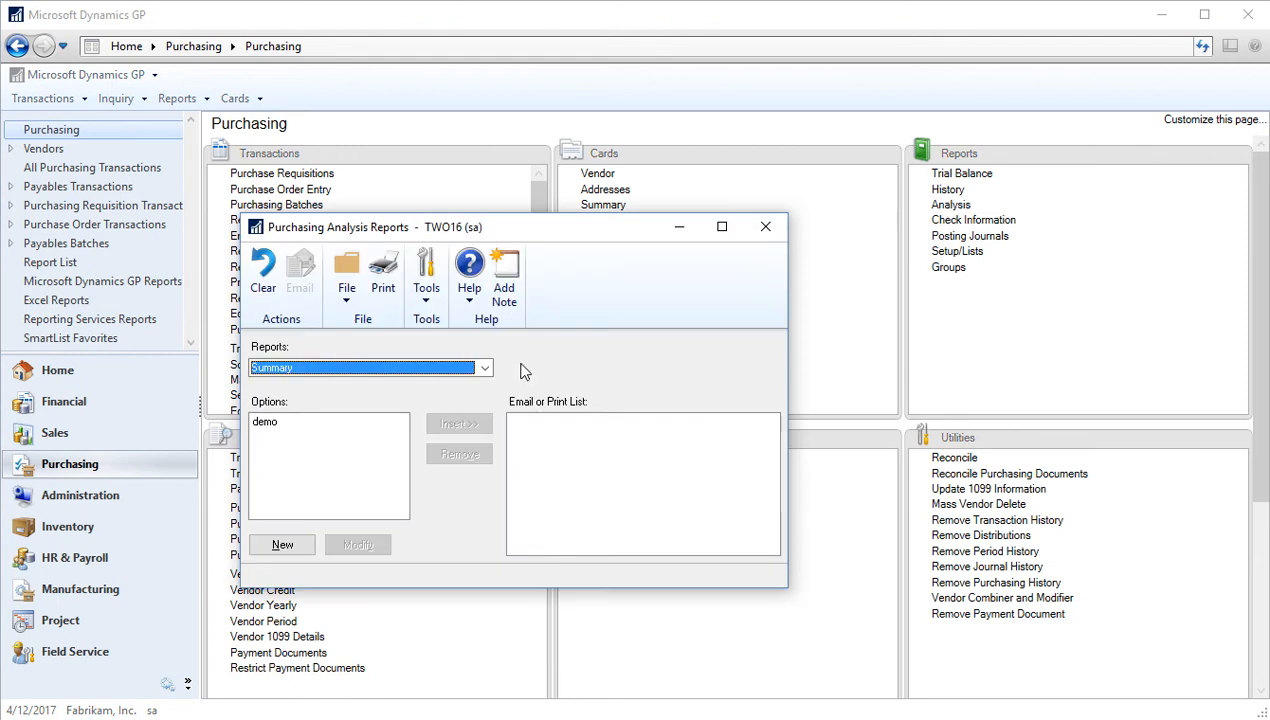
{"action": "left_click", "coordinate": [474, 369]}
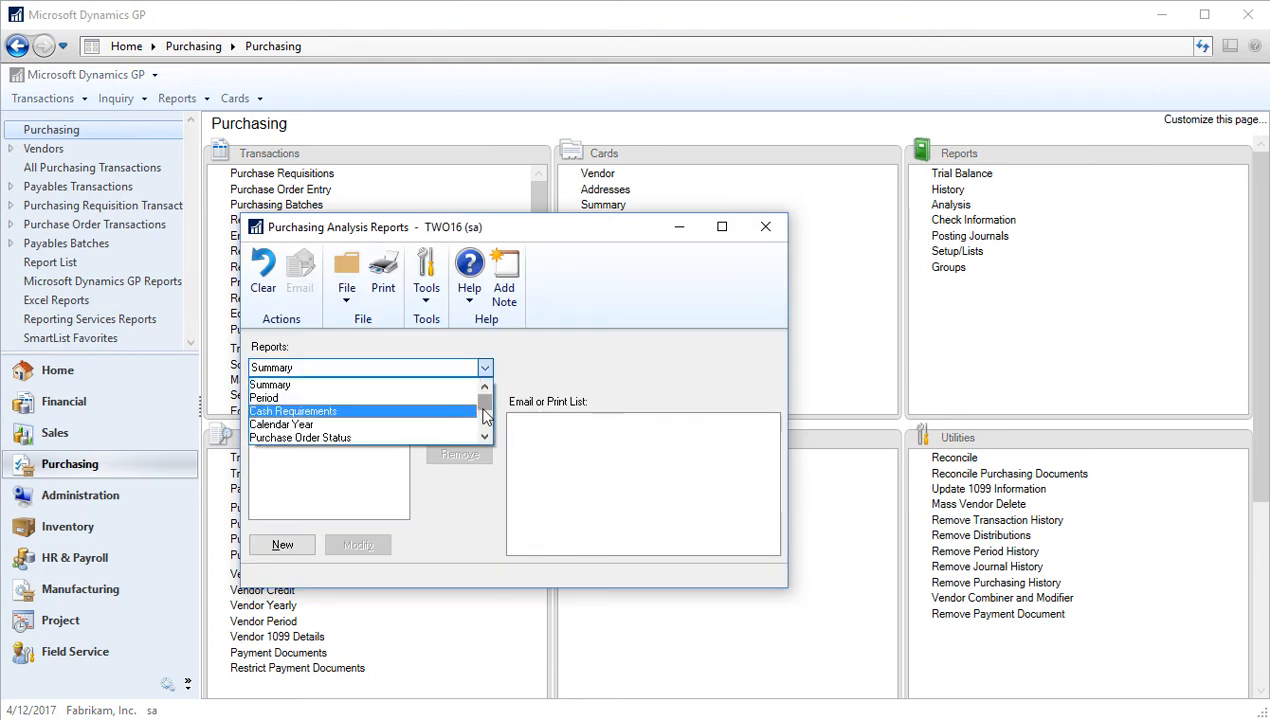
{"action": "left_click_drag", "start_coordinate": [485, 395], "coordinate": [484, 425]}
{"action": "left_click", "coordinate": [439, 412]}
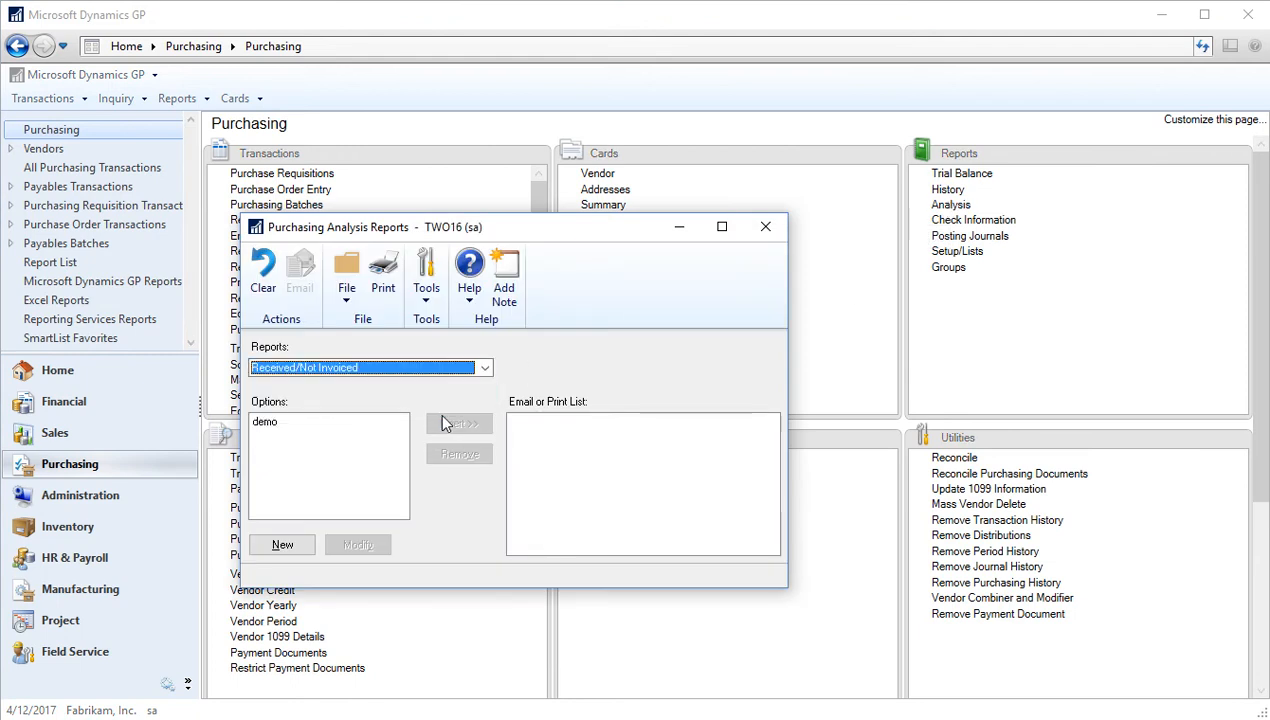
{"action": "left_click", "coordinate": [295, 539]}
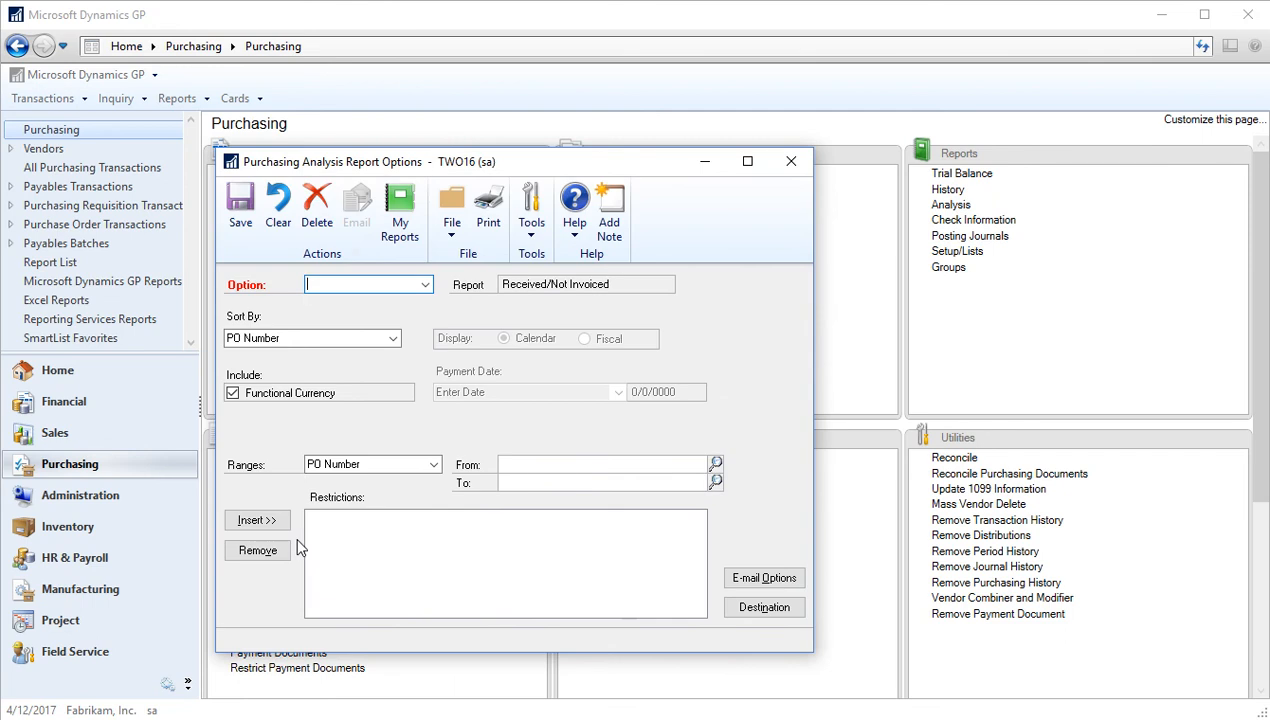
{"action": "type", "text": "test"}
{"action": "key", "text": "Tab"}
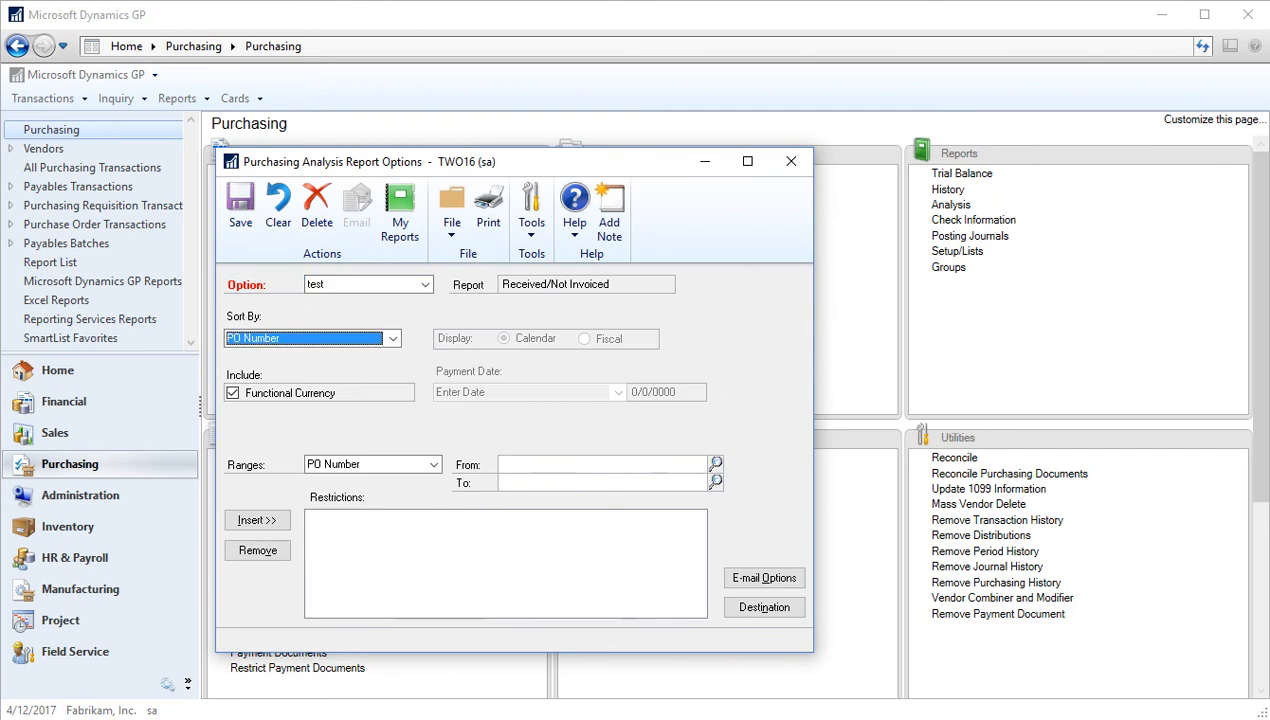
Set the report destination to screen only.
{"action": "left_click", "coordinate": [740, 605]}
{"action": "left_click", "coordinate": [437, 349]}
{"action": "left_click", "coordinate": [437, 385]}
{"action": "left_click", "coordinate": [437, 367]}
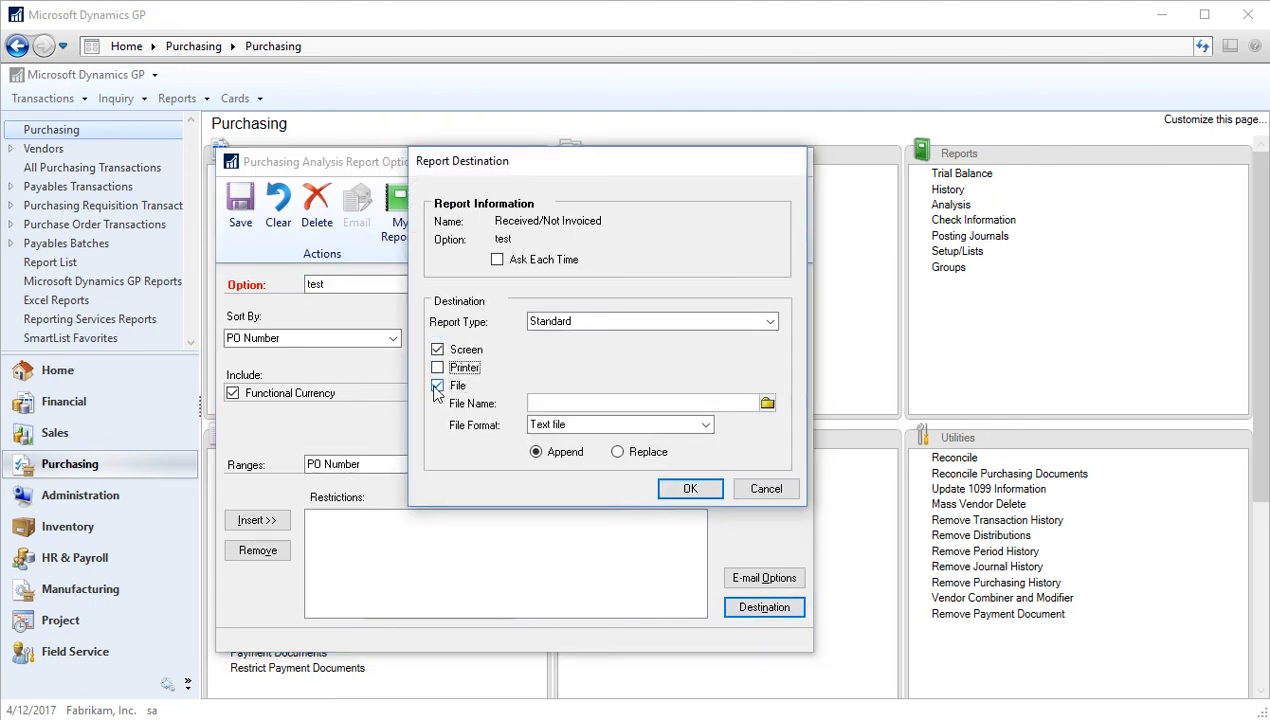
{"action": "left_click", "coordinate": [437, 385]}
{"action": "left_click", "coordinate": [689, 487]}
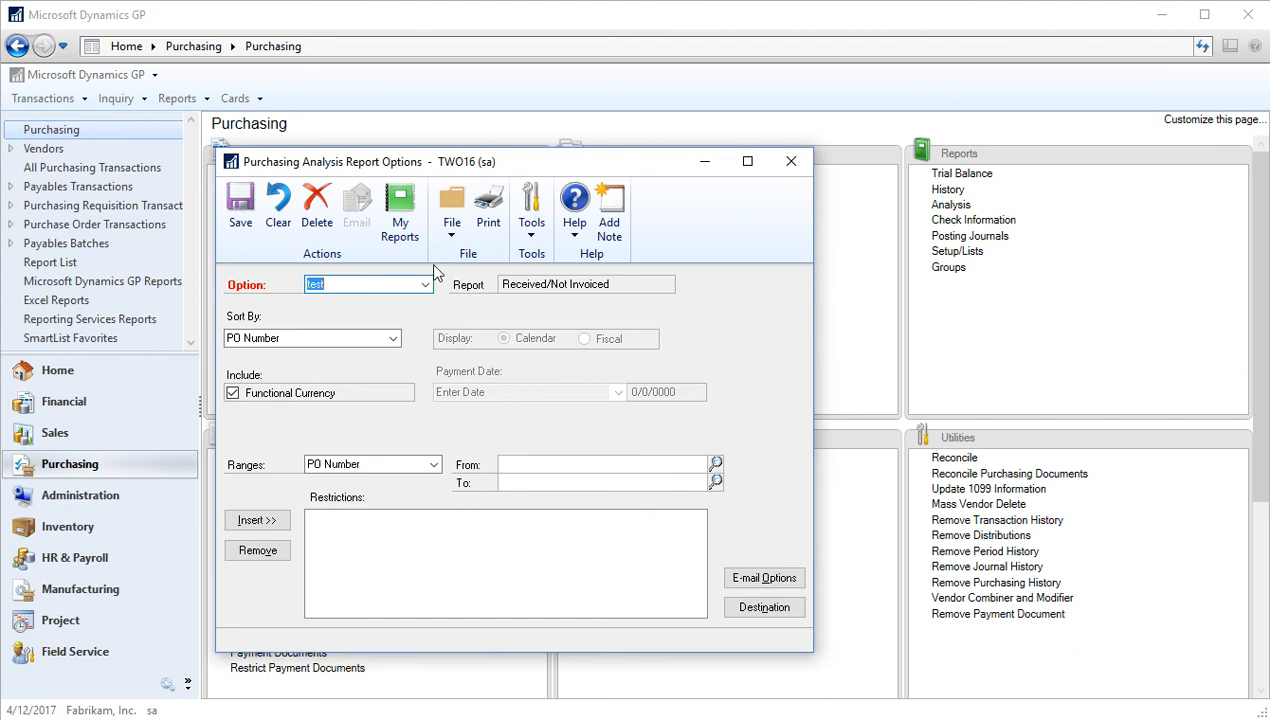
Print the Received/Not Invoiced report and examine the landed cost details for the 32 SDRAM receipt at its end.
{"action": "left_click", "coordinate": [489, 207]}
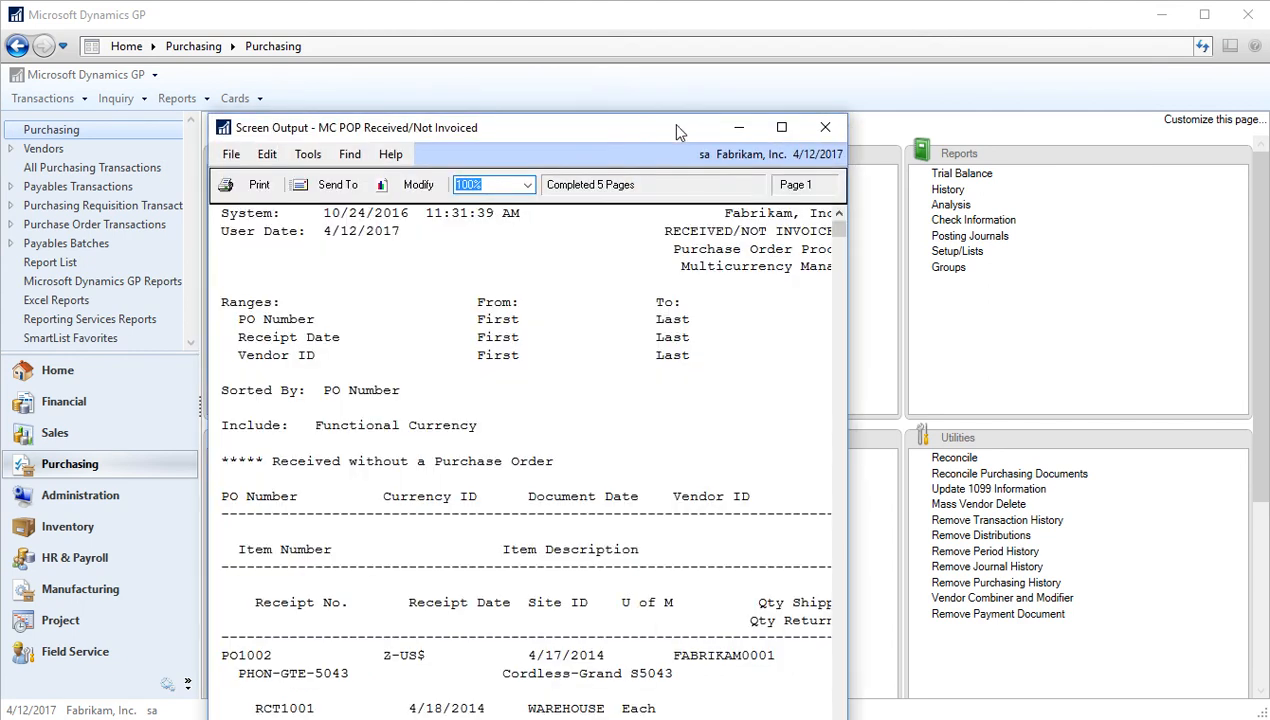
{"action": "left_click_drag", "start_coordinate": [676, 127], "coordinate": [474, 17]}
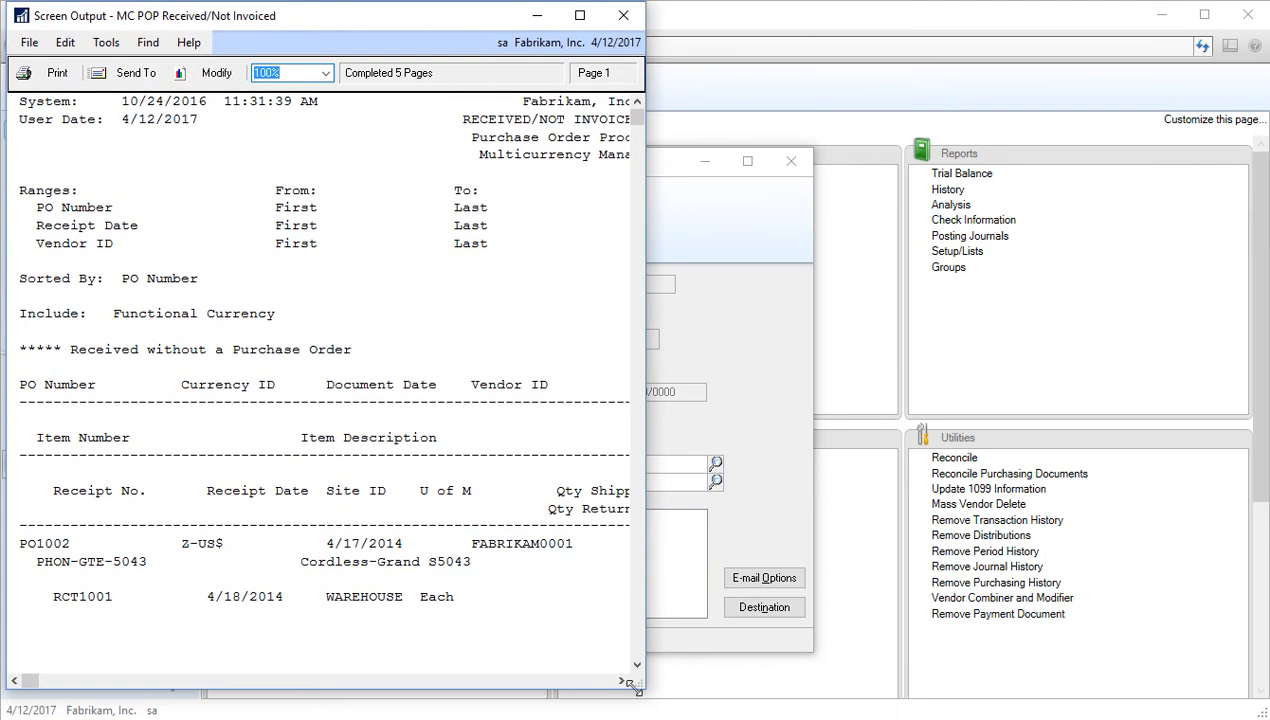
{"action": "left_click_drag", "start_coordinate": [632, 683], "coordinate": [1244, 714]}
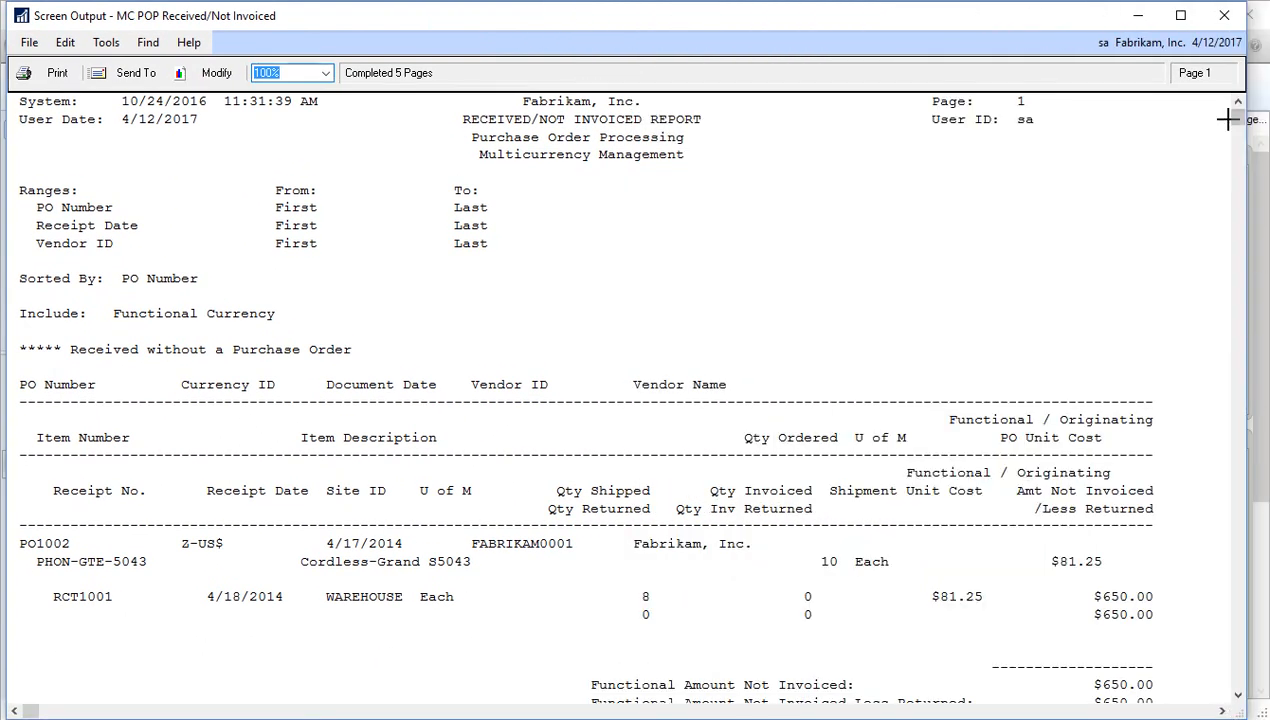
{"action": "left_click_drag", "start_coordinate": [1228, 119], "coordinate": [1232, 676]}
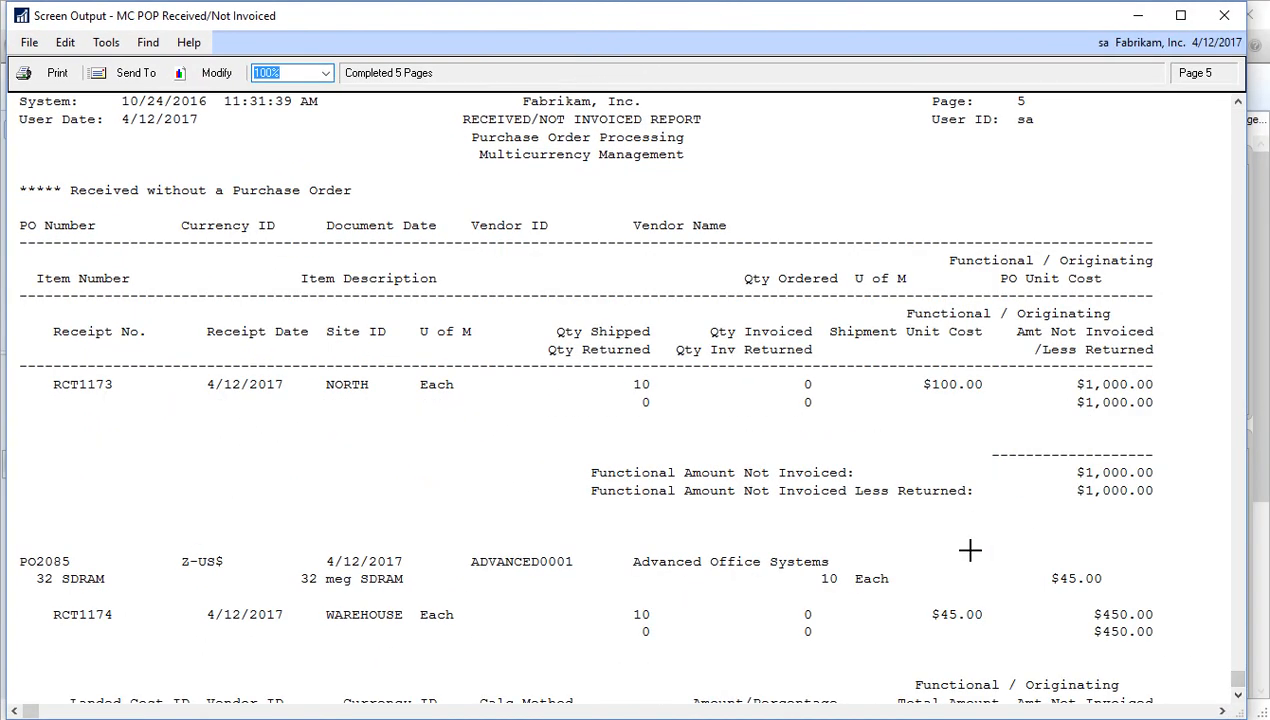
{"action": "scroll", "coordinate": [970, 549], "scroll_direction": "down", "scroll_amount": 9}
{"action": "scroll", "coordinate": [968, 546], "scroll_direction": "up", "scroll_amount": 3}
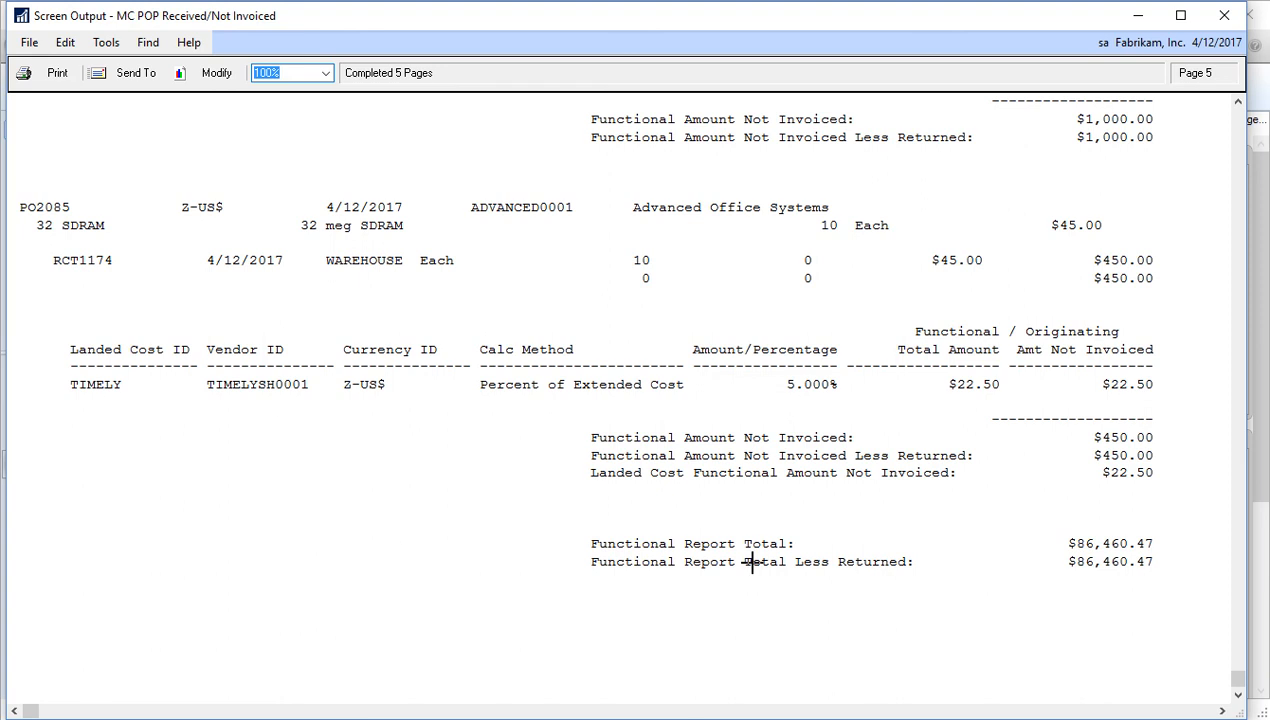
{"action": "left_click", "coordinate": [1222, 15]}
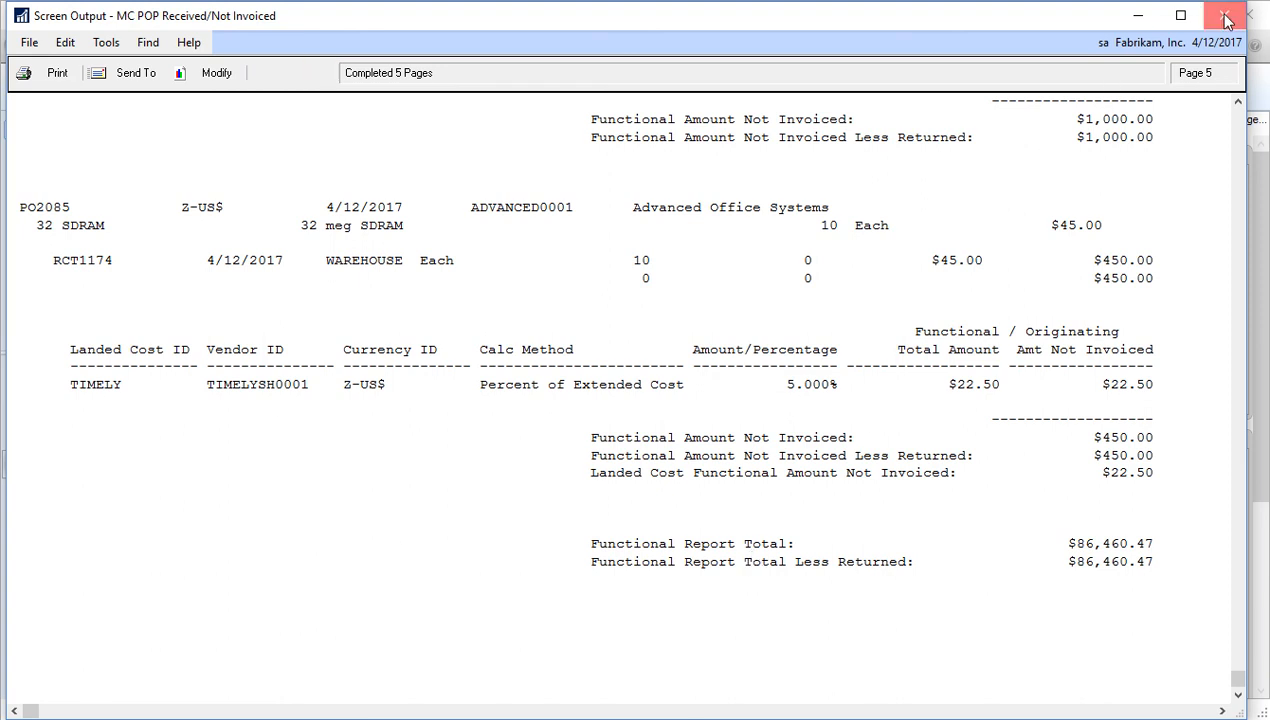
Close the purchasing analysis report options, discarding the changes.
{"action": "left_click", "coordinate": [791, 161]}
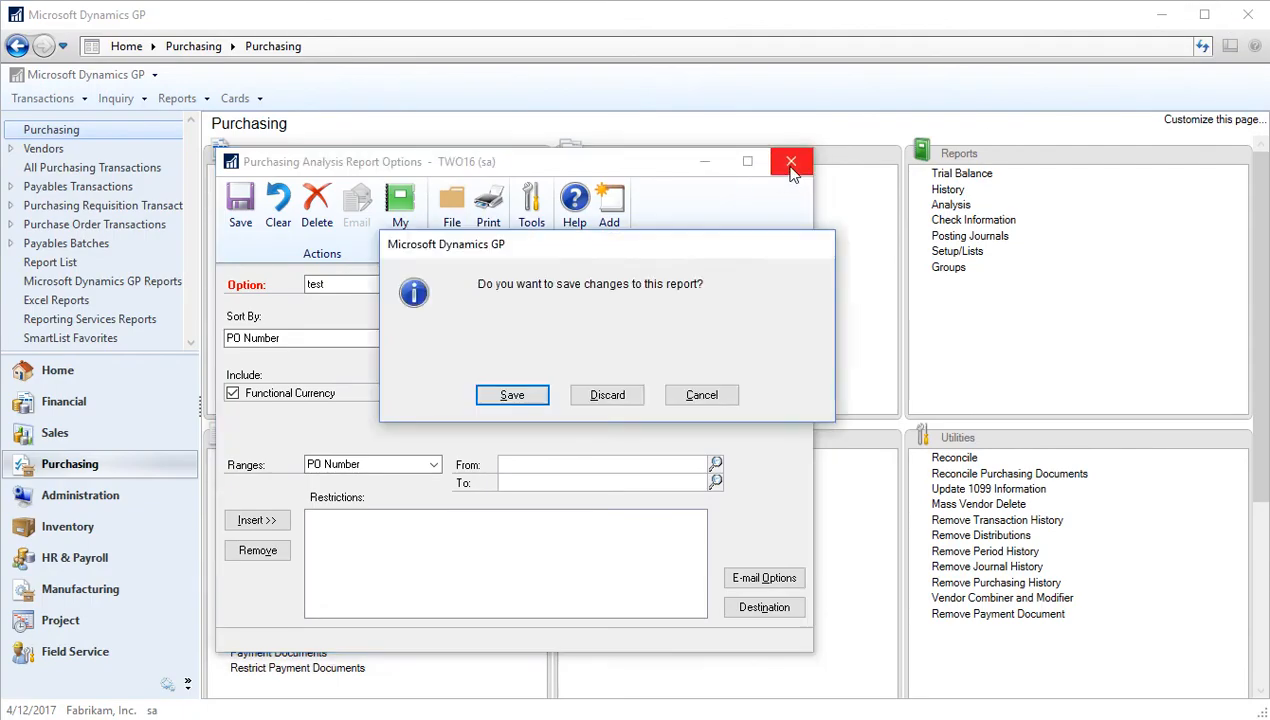
{"action": "left_click", "coordinate": [615, 394]}
{"action": "left_click", "coordinate": [765, 226]}
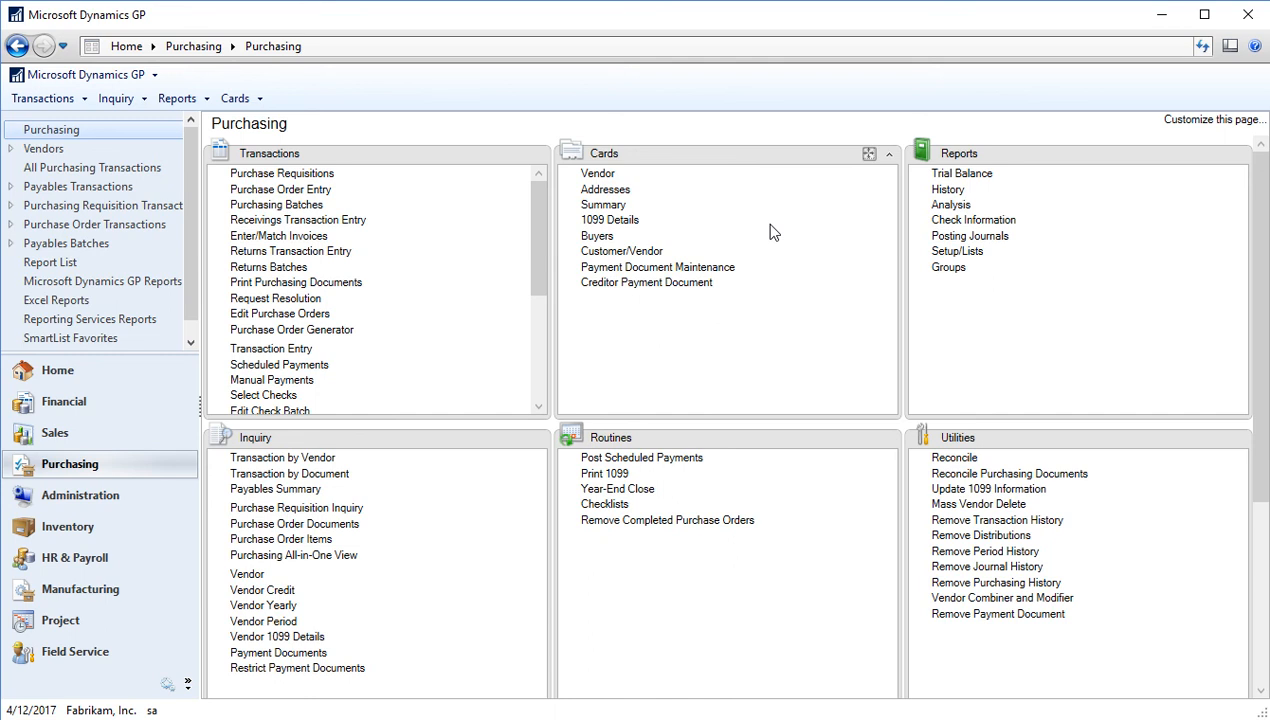
Start a purchasing invoice for vendor TIMELYSH0001 and enter the vendor document number.
{"action": "left_click", "coordinate": [291, 237]}
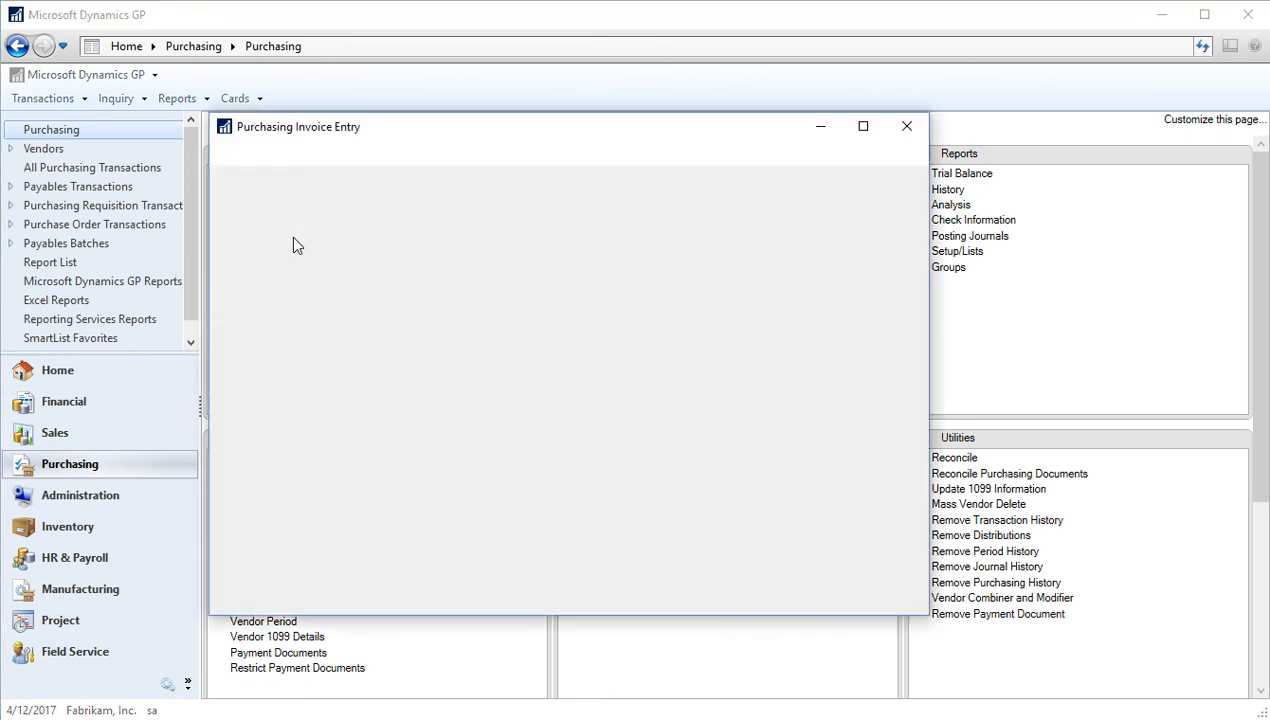
{"action": "key", "text": "Tab"}
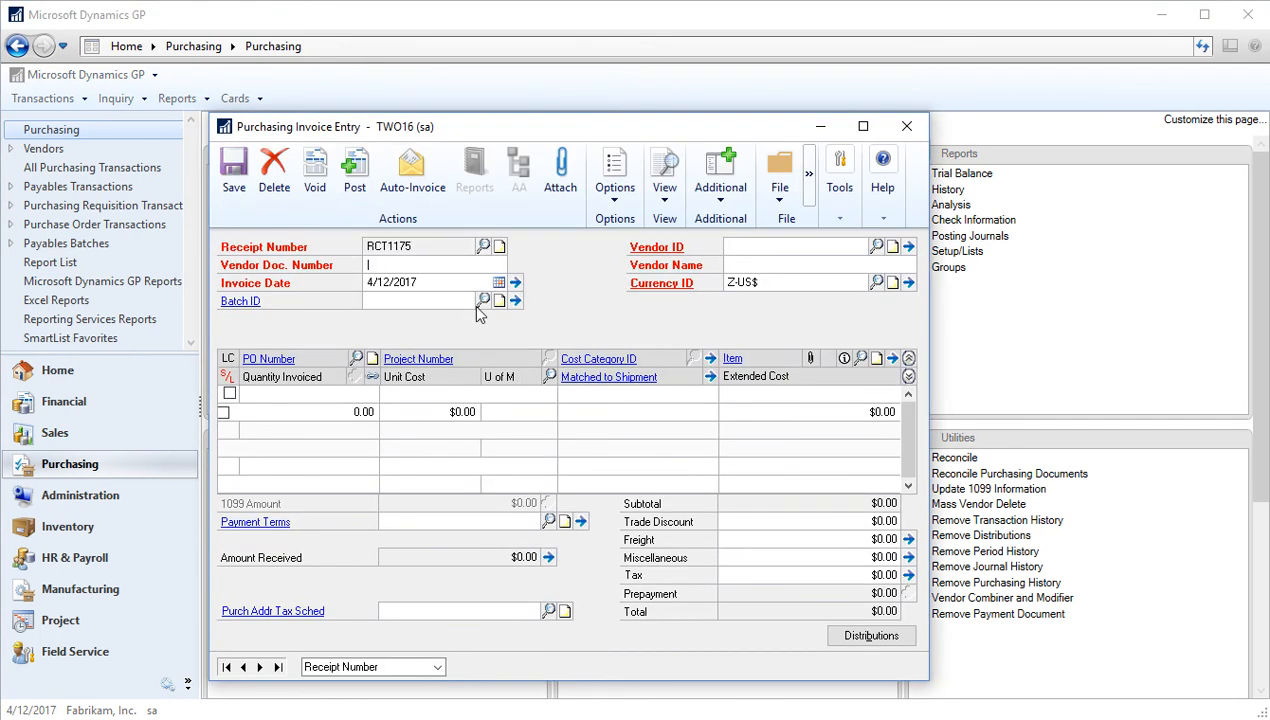
{"action": "type", "text": "4561981"}
{"action": "type", "text": "TIMELYSH0001"}
{"action": "key", "text": "Tab"}
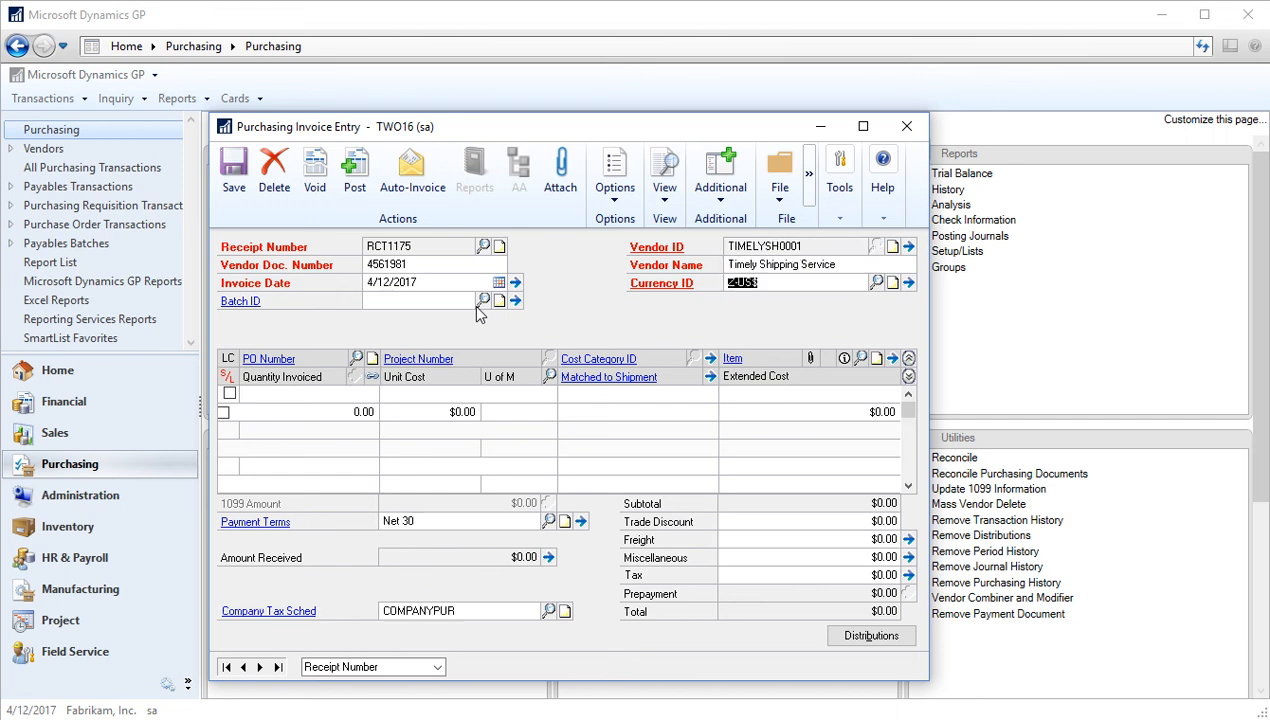
Mark the first invoice line as a landed cost and choose TIMELY as its item.
{"action": "key", "text": "Tab"}
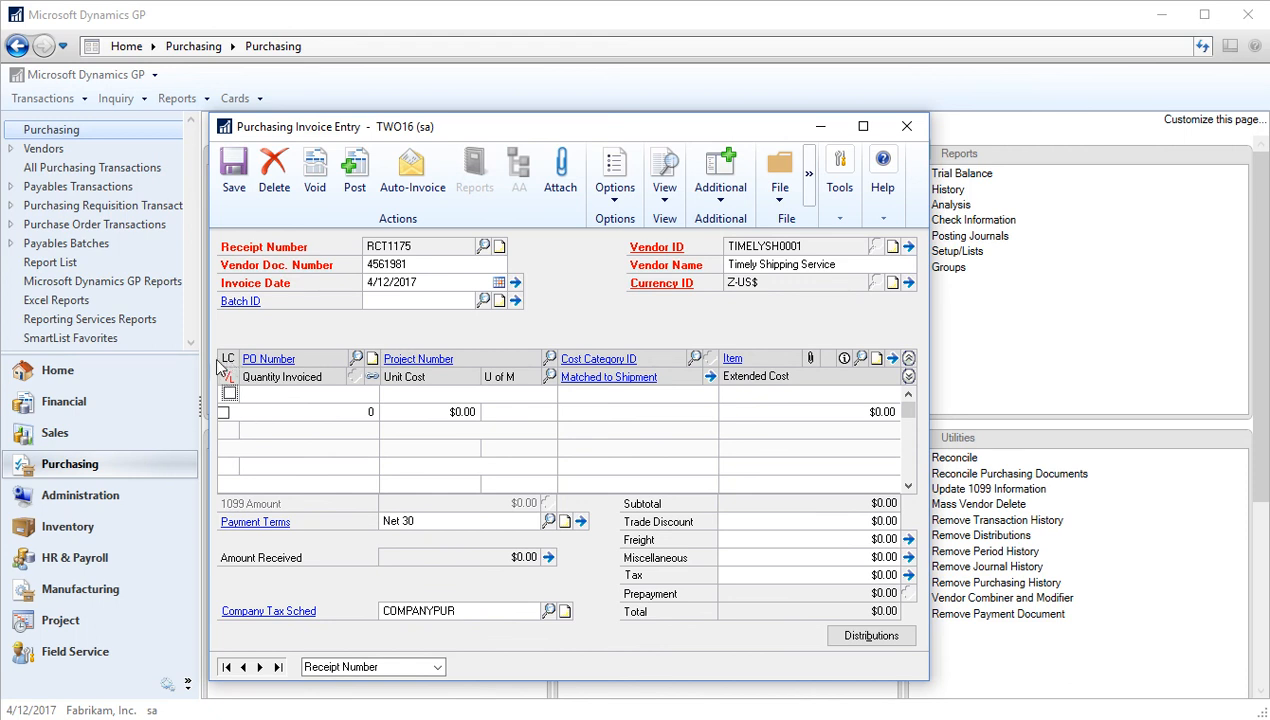
{"action": "left_click", "coordinate": [229, 396]}
{"action": "key", "text": "Tab"}
{"action": "key", "text": "Tab"}
{"action": "left_click", "coordinate": [861, 359]}
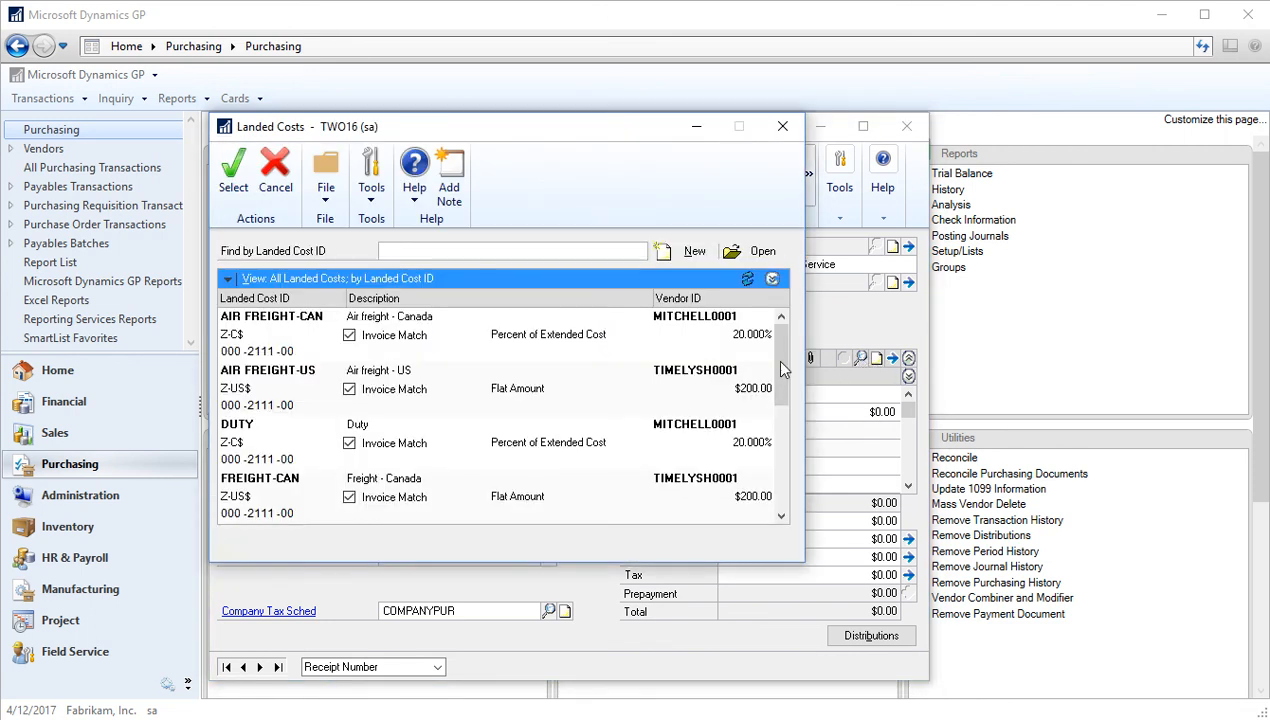
{"action": "left_click", "coordinate": [781, 470]}
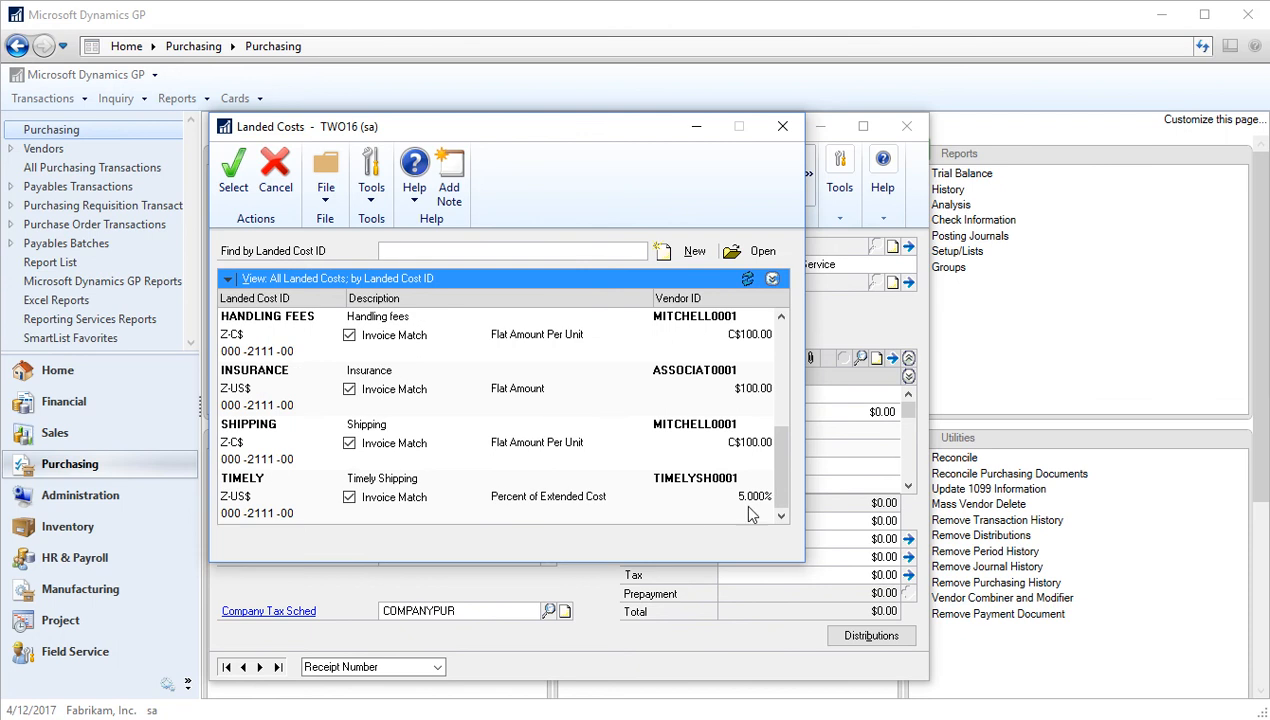
{"action": "double_click", "coordinate": [255, 506]}
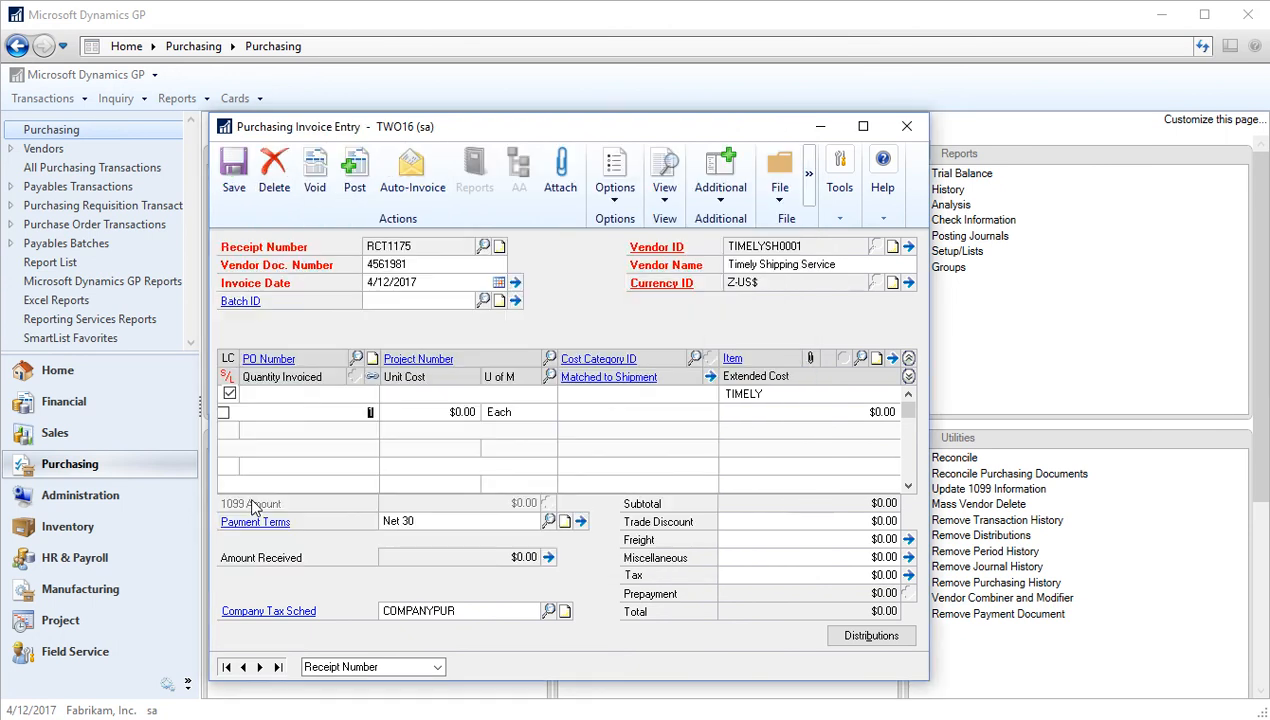
{"action": "key", "text": "Tab"}
{"action": "key", "text": "Tab"}
{"action": "left_click", "coordinate": [709, 376]}
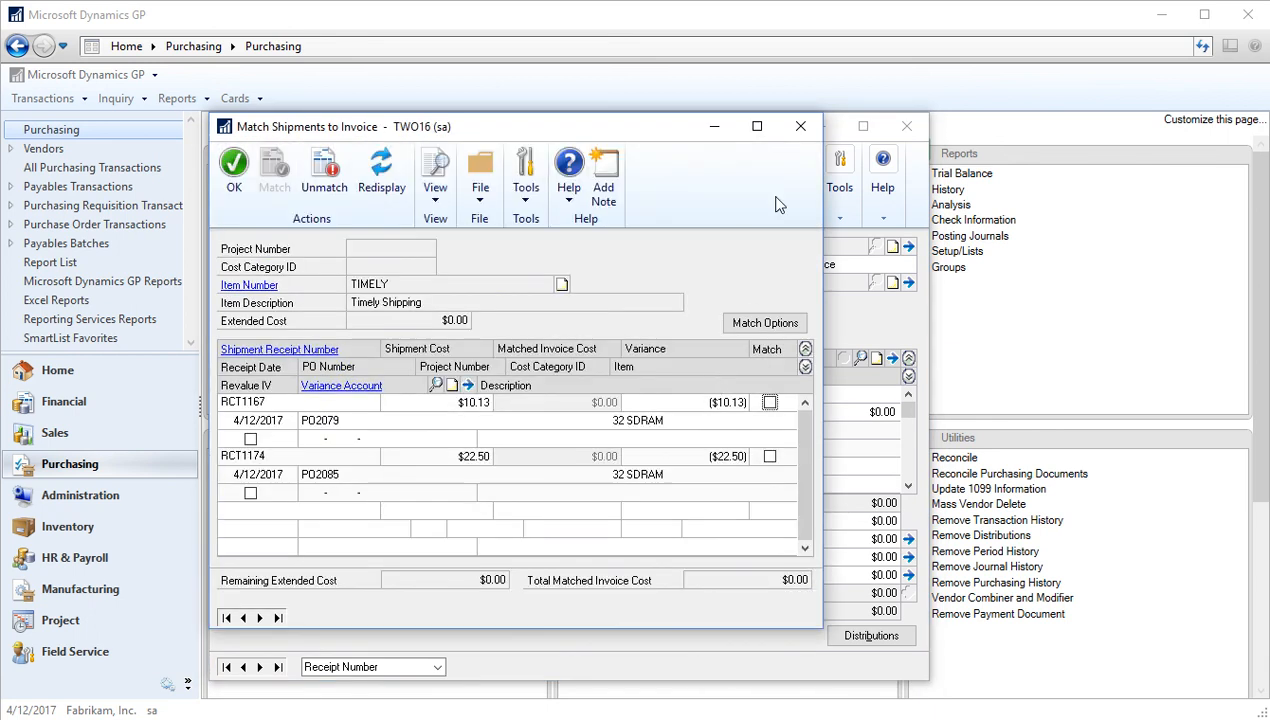
{"action": "left_click", "coordinate": [800, 126]}
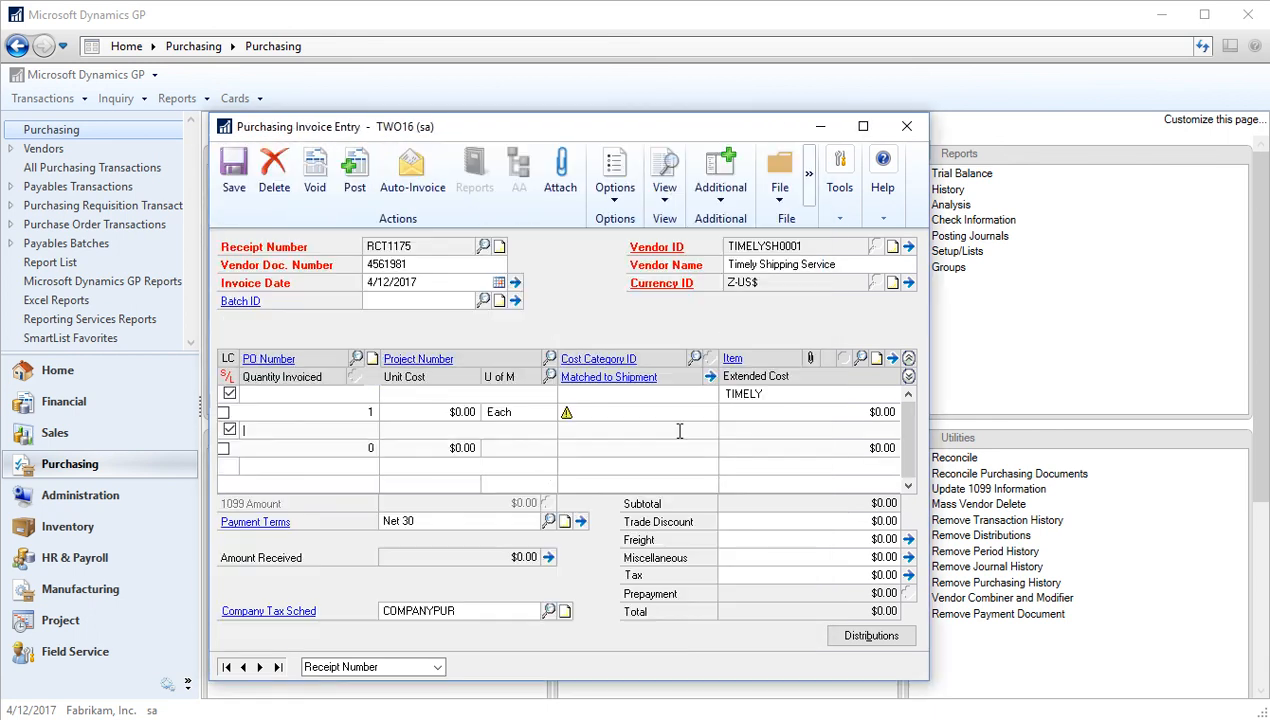
Set the unit cost of the TIMELY landed cost line to $50.00.
{"action": "left_click", "coordinate": [440, 414]}
{"action": "type", "text": "50"}
{"action": "key", "text": "Tab"}
{"action": "key", "text": "Tab"}
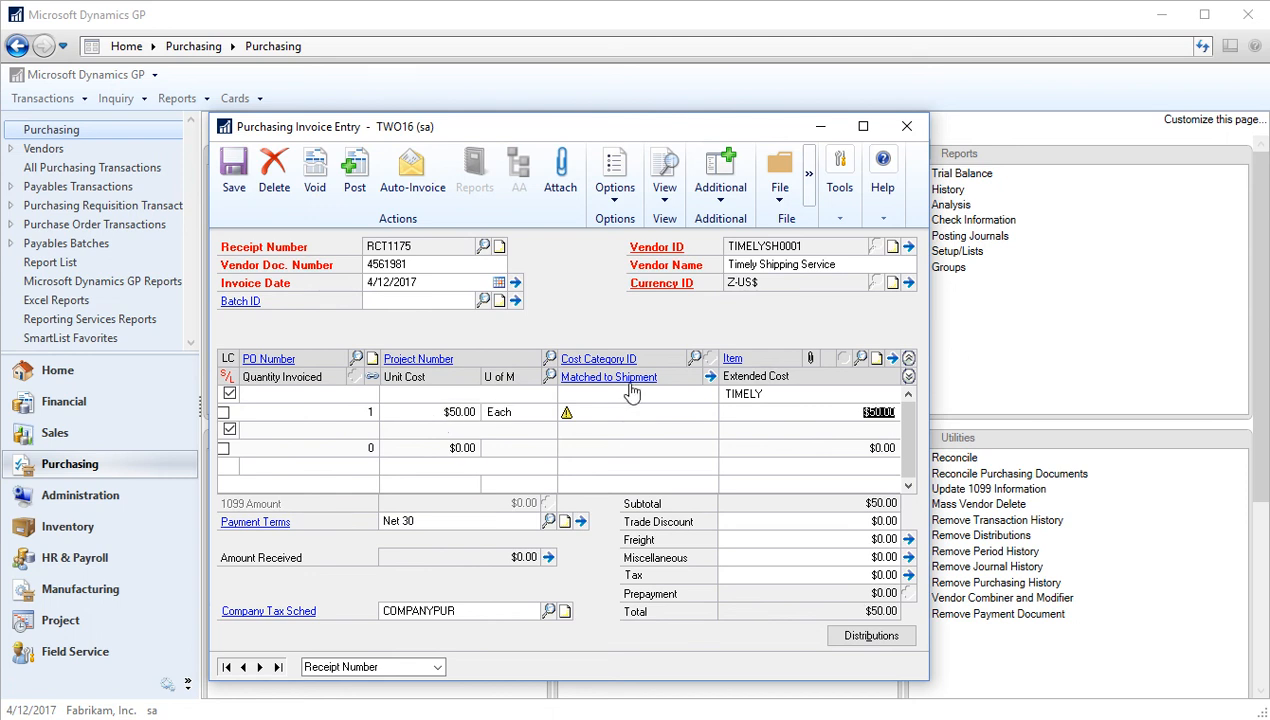
Match the TIMELY invoice line to shipment receipt RCT1174 through the match options and accept the match.
{"action": "left_click", "coordinate": [708, 377]}
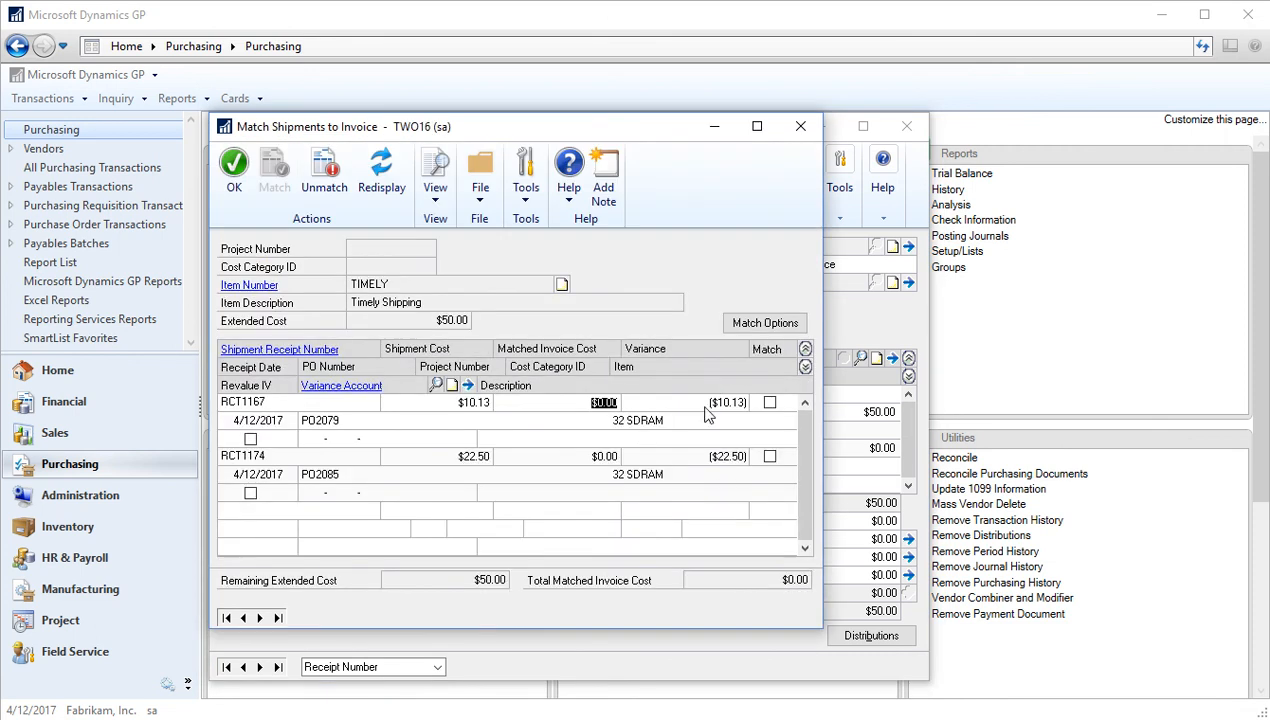
{"action": "left_click", "coordinate": [755, 322]}
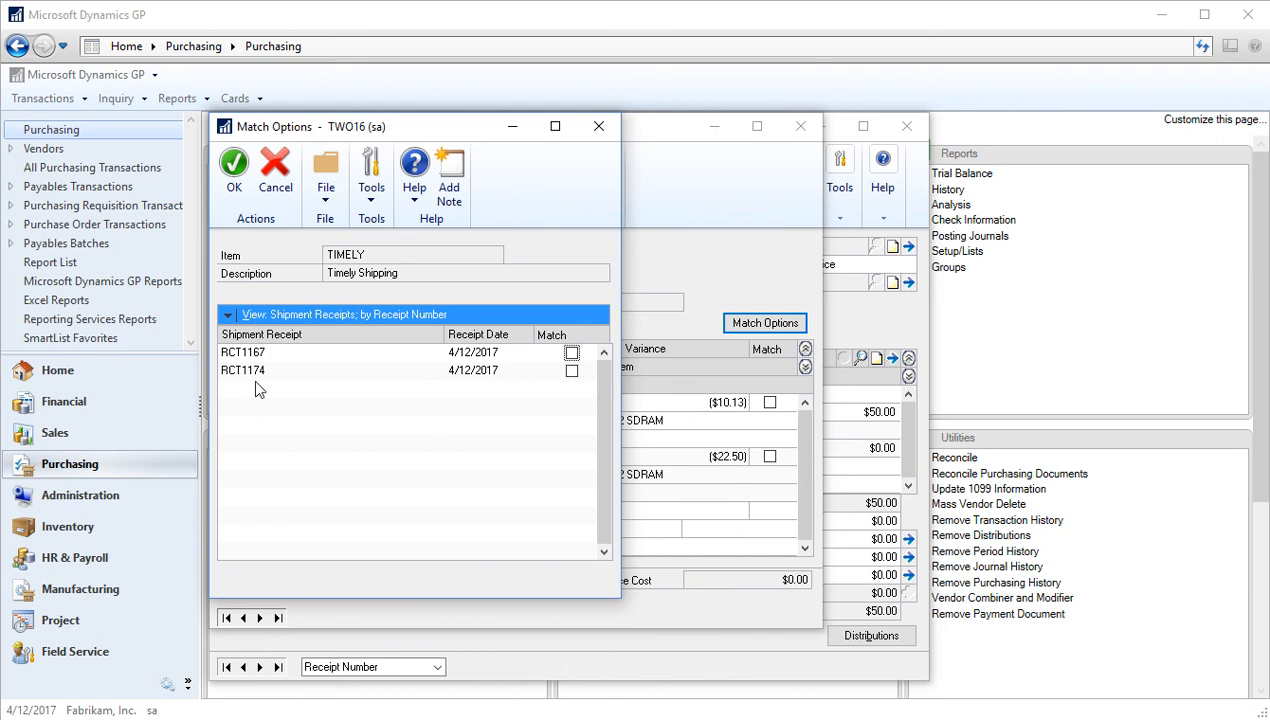
{"action": "left_click", "coordinate": [571, 371]}
{"action": "left_click", "coordinate": [236, 185]}
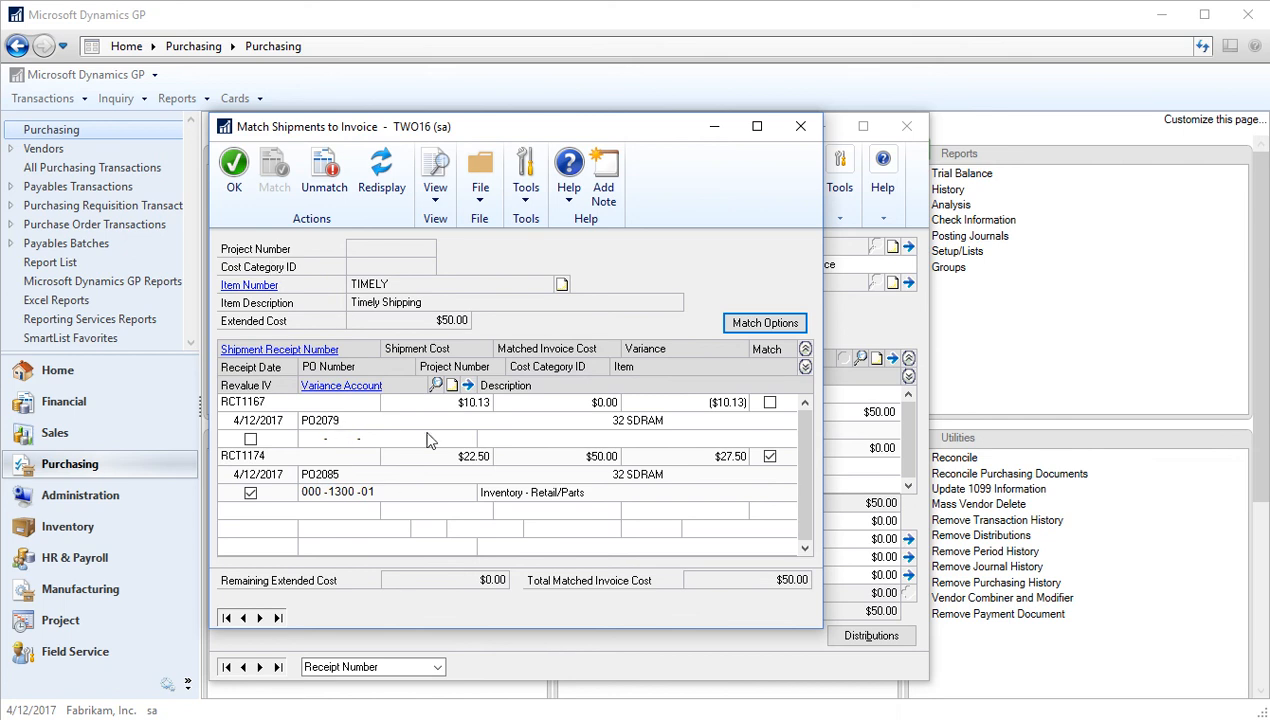
{"action": "left_click", "coordinate": [234, 170]}
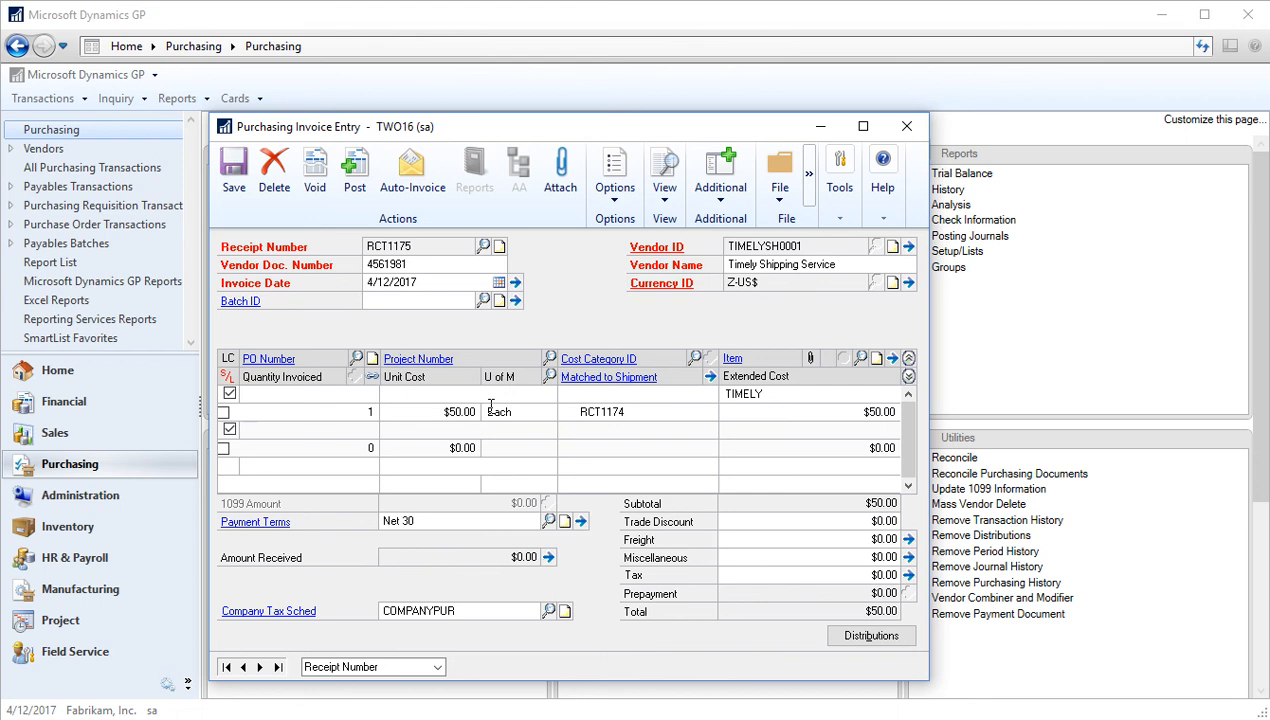
Post the shipping invoice, skip printing all of its posting reports, and close the invoice entry.
{"action": "left_click", "coordinate": [254, 463]}
{"action": "left_click", "coordinate": [352, 172]}
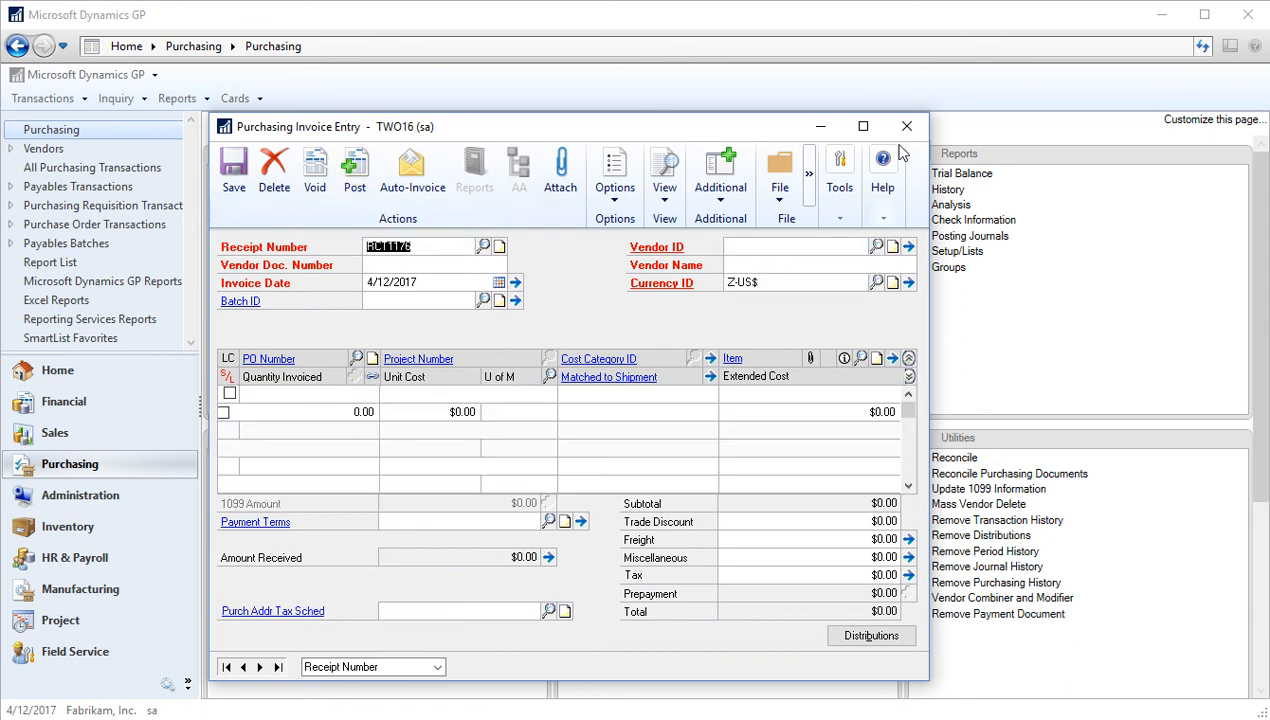
{"action": "left_click", "coordinate": [762, 489]}
{"action": "left_click", "coordinate": [762, 489]}
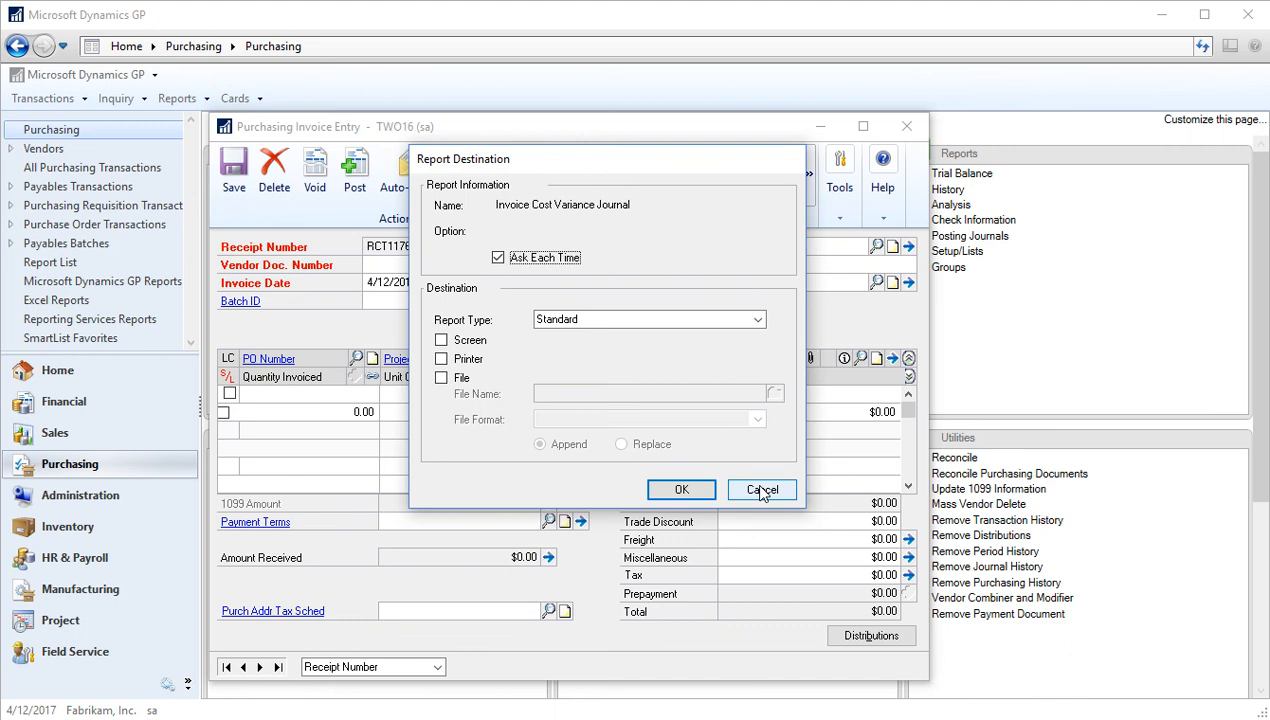
{"action": "left_click", "coordinate": [762, 489]}
{"action": "left_click", "coordinate": [762, 489]}
{"action": "left_click", "coordinate": [762, 489]}
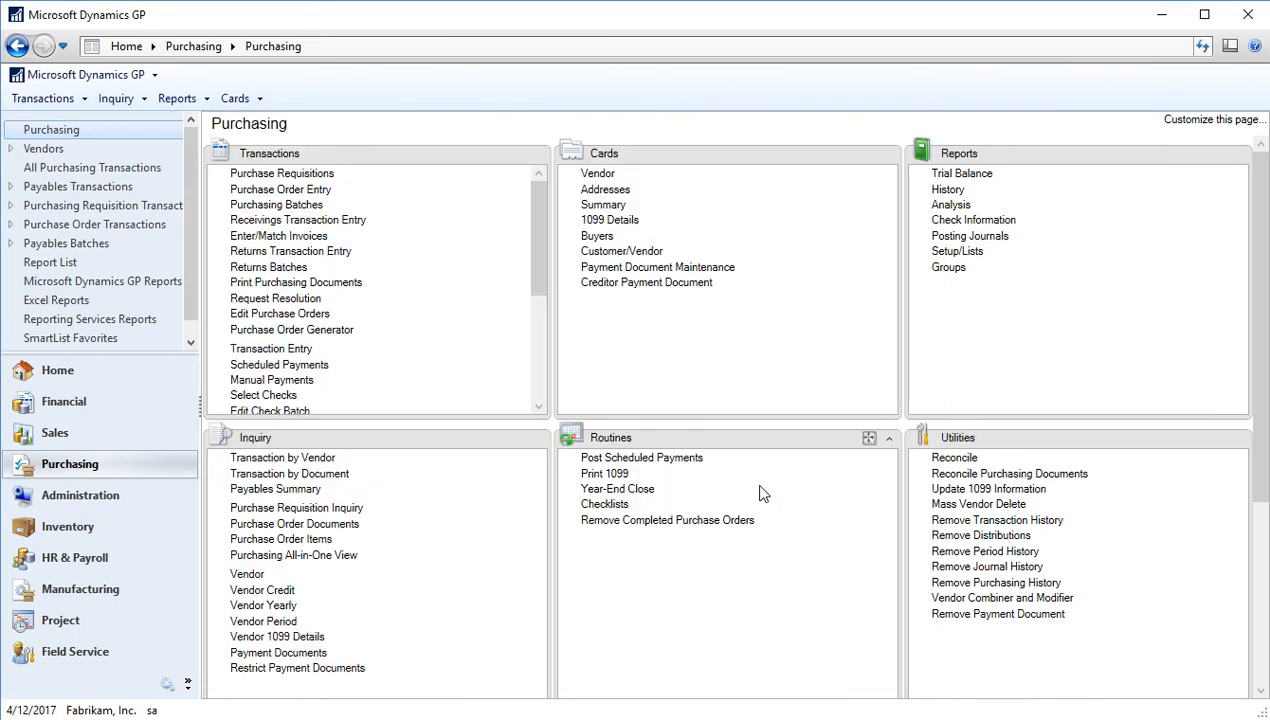
Open the inventory purchase receipts inquiry for item 32 SDRAM at site WAREHOUSE.
{"action": "left_click", "coordinate": [116, 528]}
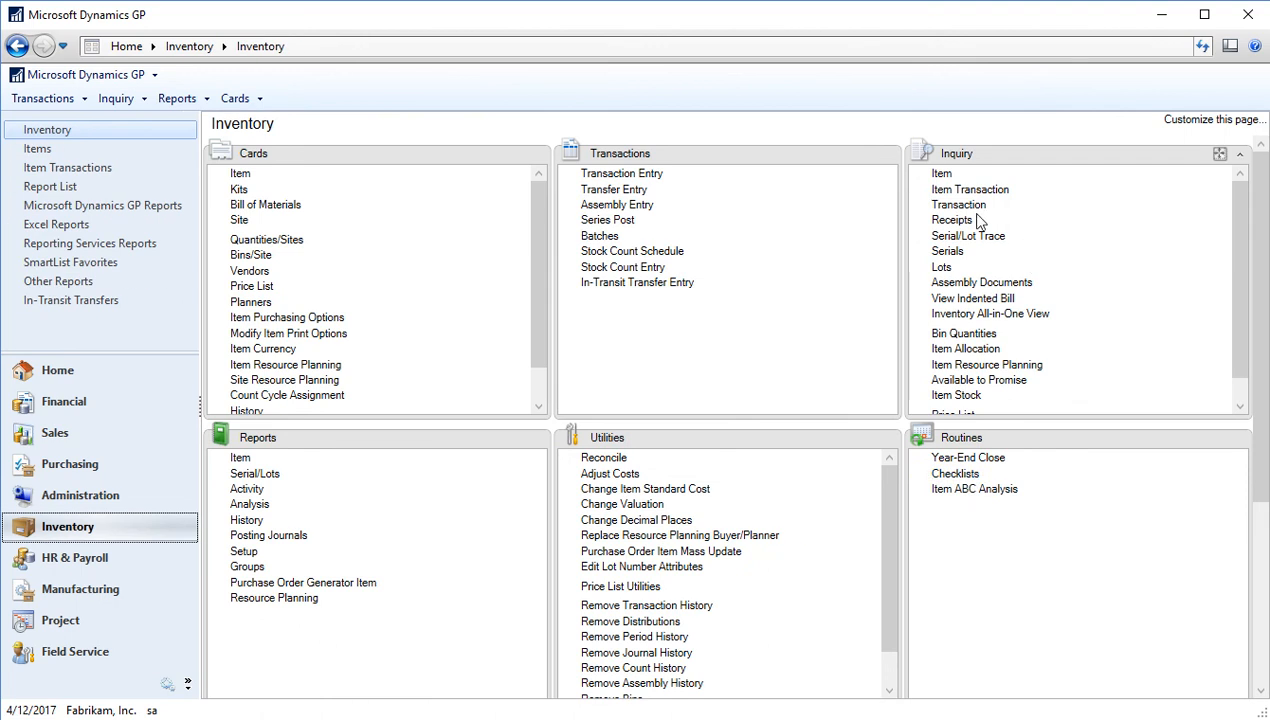
{"action": "left_click", "coordinate": [956, 220]}
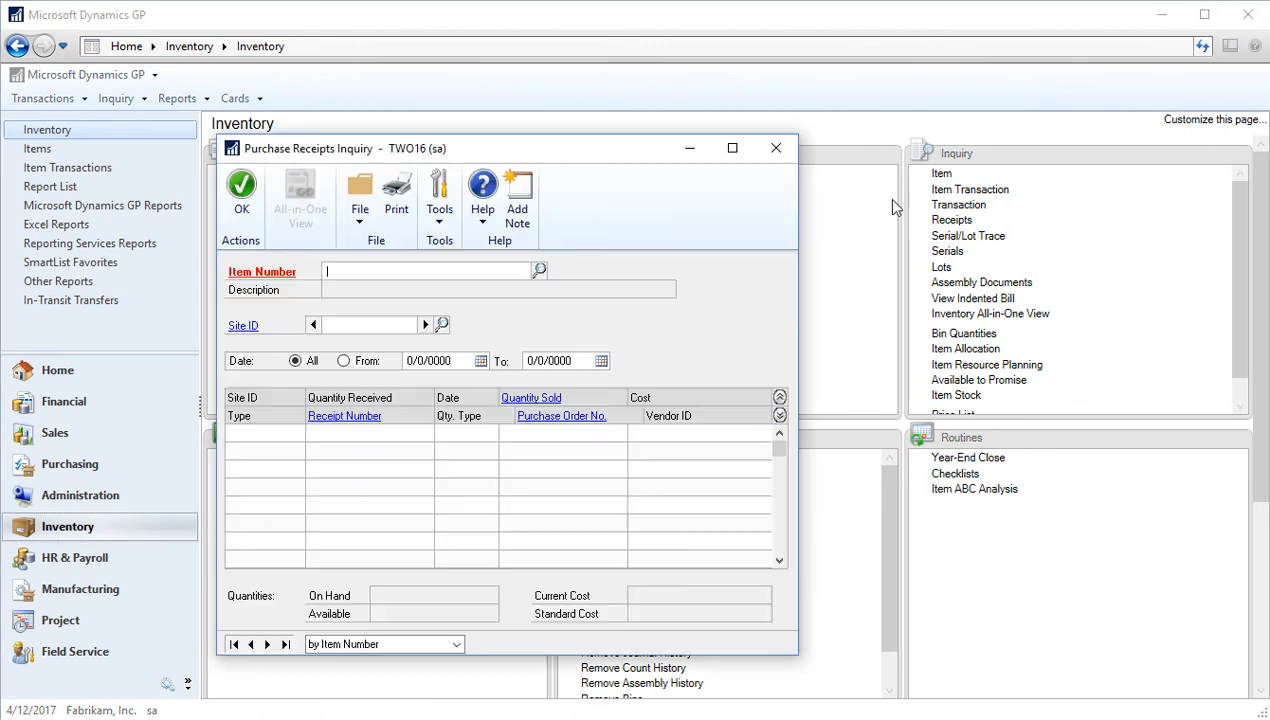
{"action": "type", "text": "32 SDRAM"}
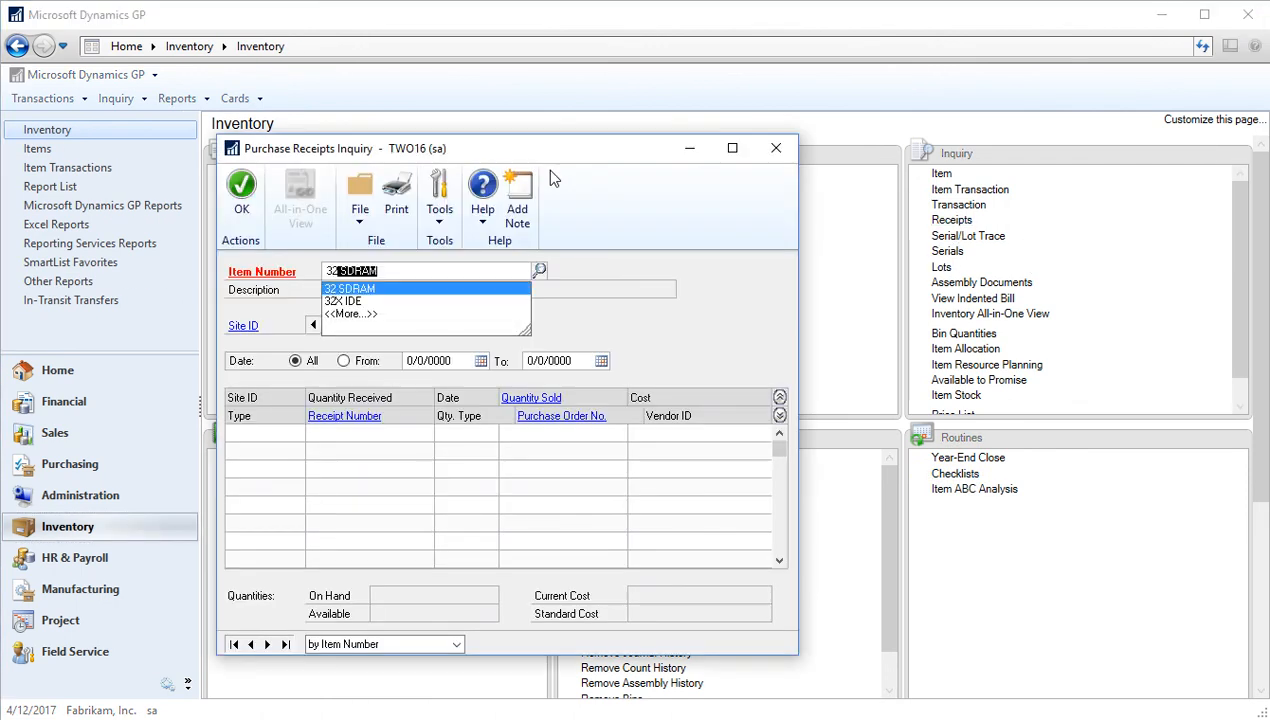
{"action": "key", "text": "Tab"}
{"action": "type", "text": "WA"}
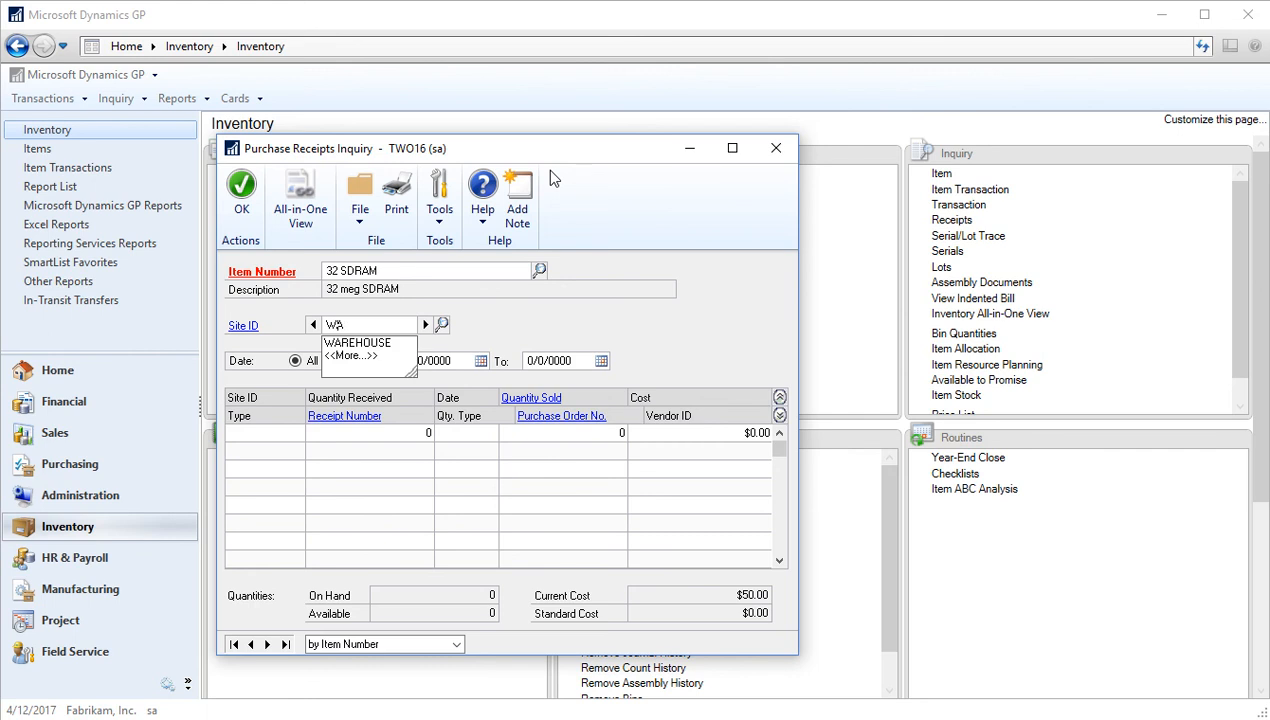
{"action": "key", "text": "Tab"}
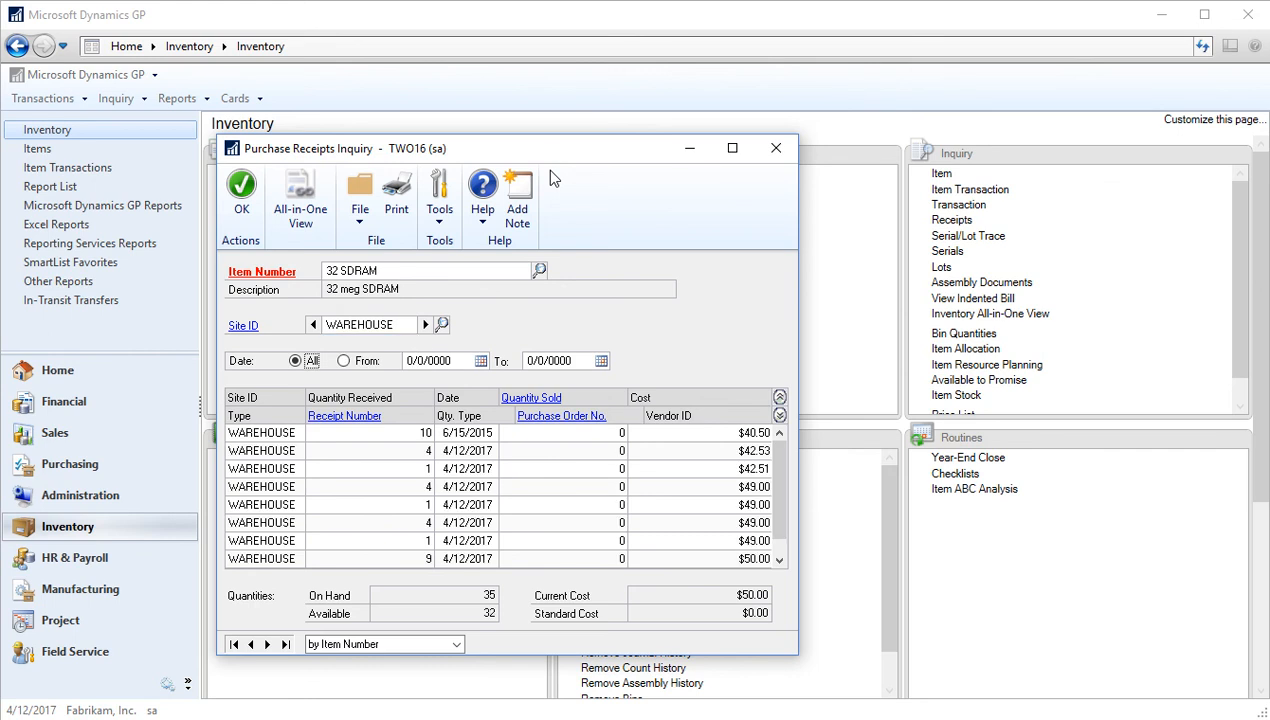
Examine the costs of the latest 32 SDRAM receipts at the end of the list and close the inquiry.
{"action": "left_click", "coordinate": [780, 560]}
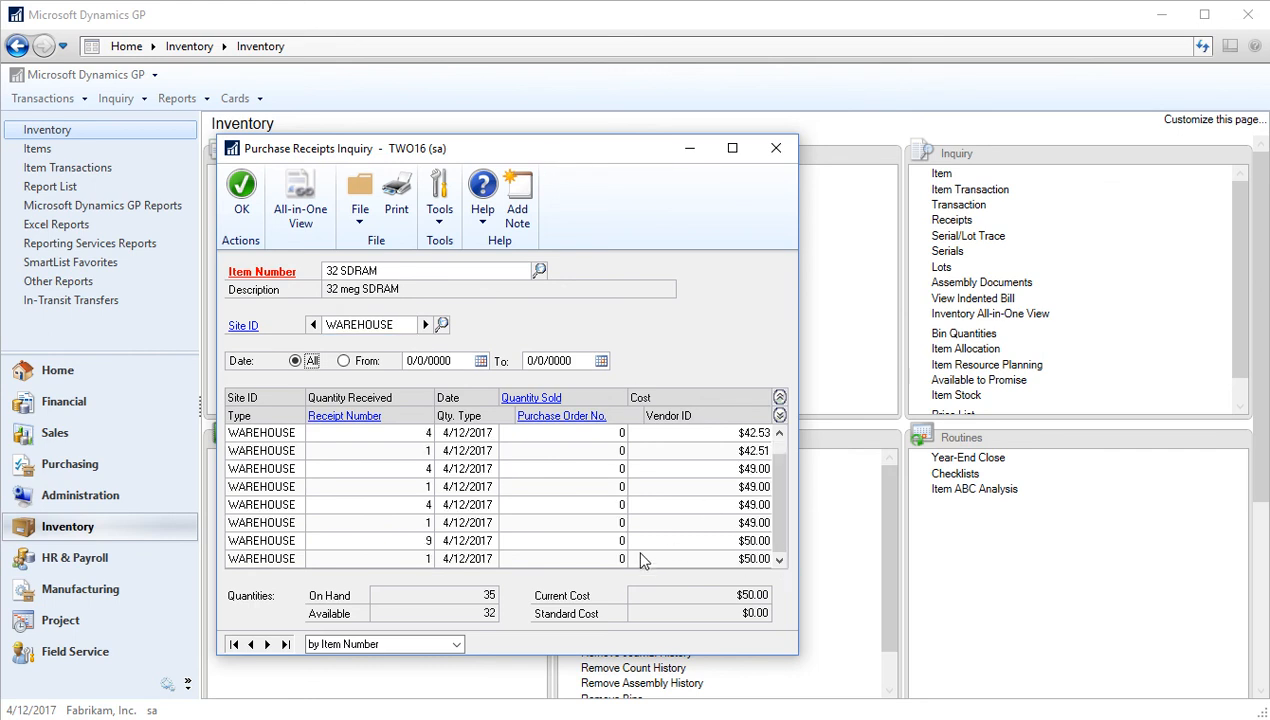
{"action": "left_click", "coordinate": [703, 545]}
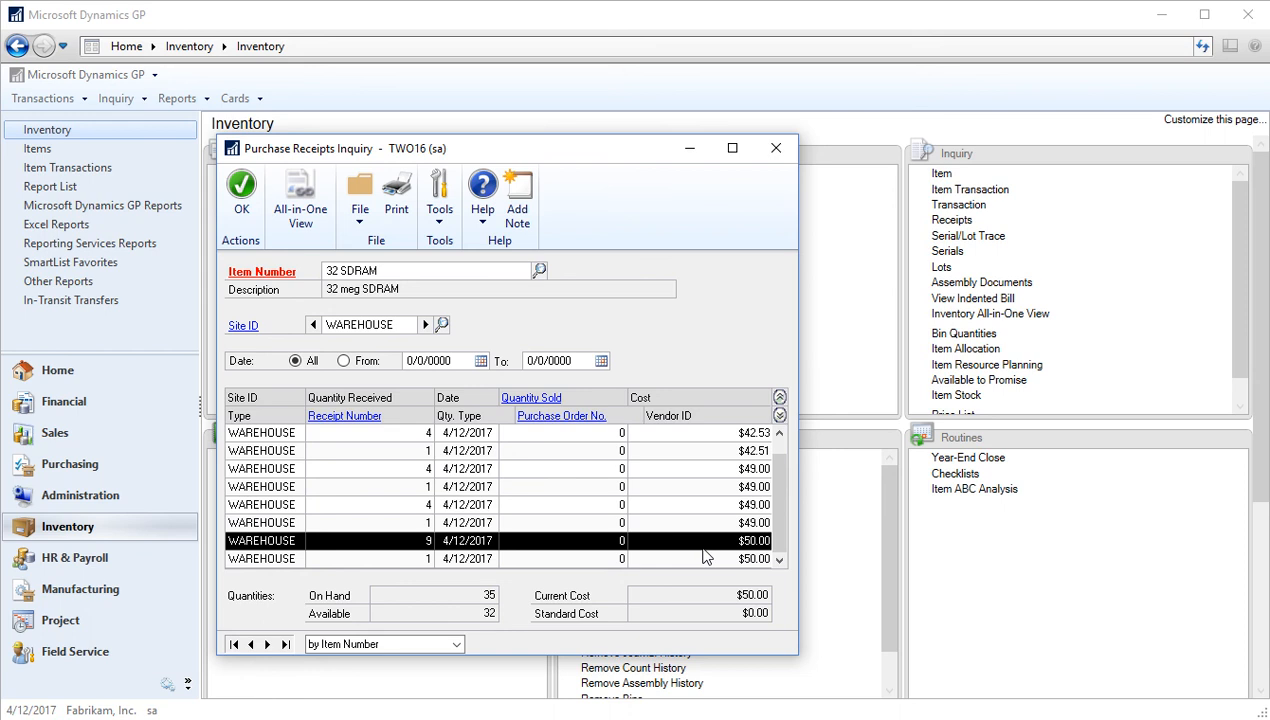
{"action": "left_click", "coordinate": [243, 195]}
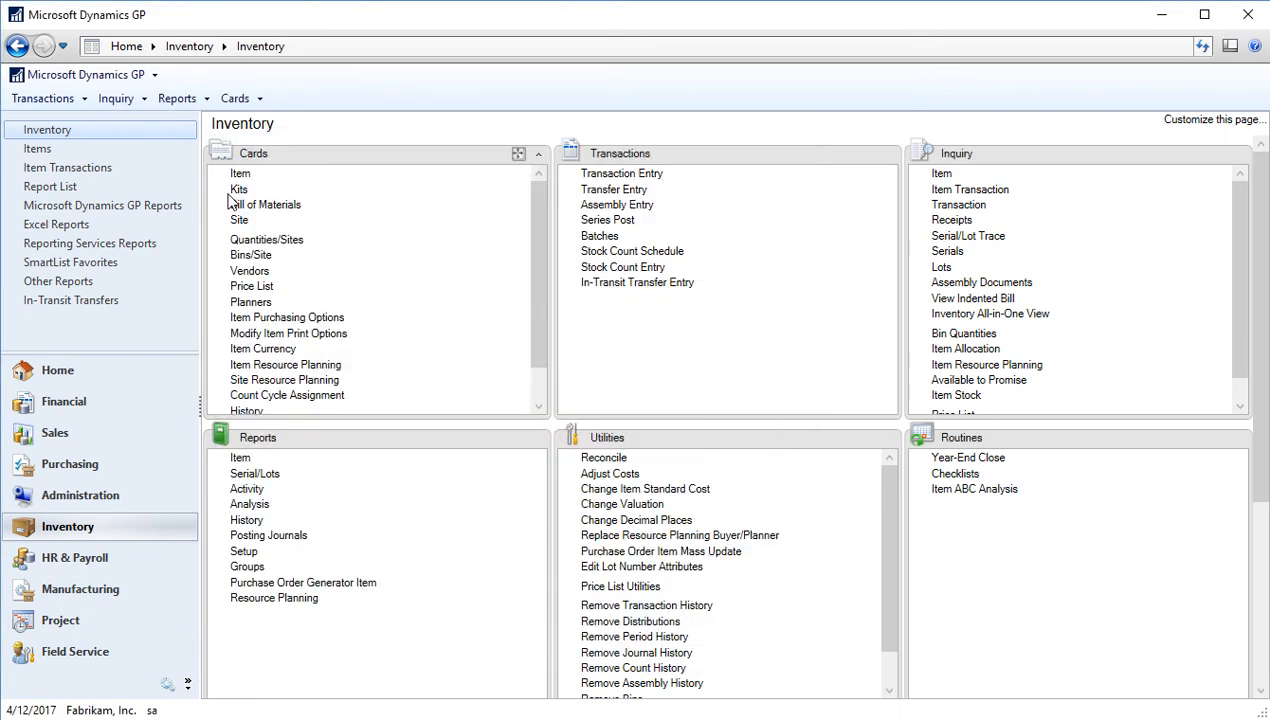